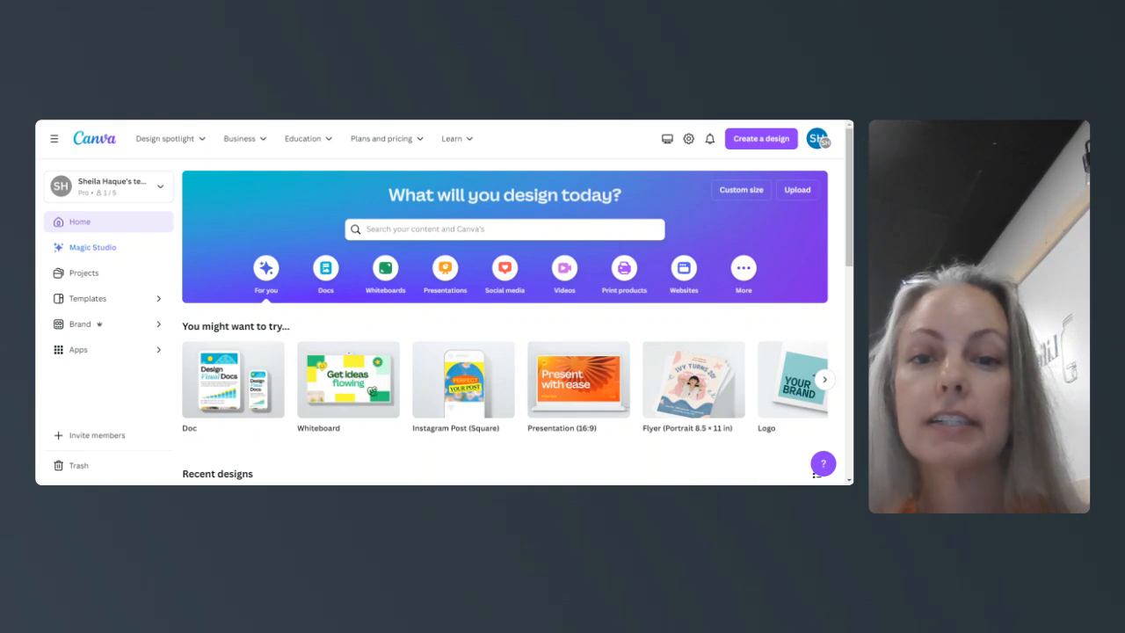
- Search Canva for 'flyer cooking class' and scroll down to the template results
type("fhe")
key("BackSpace")
key("BackSpace")
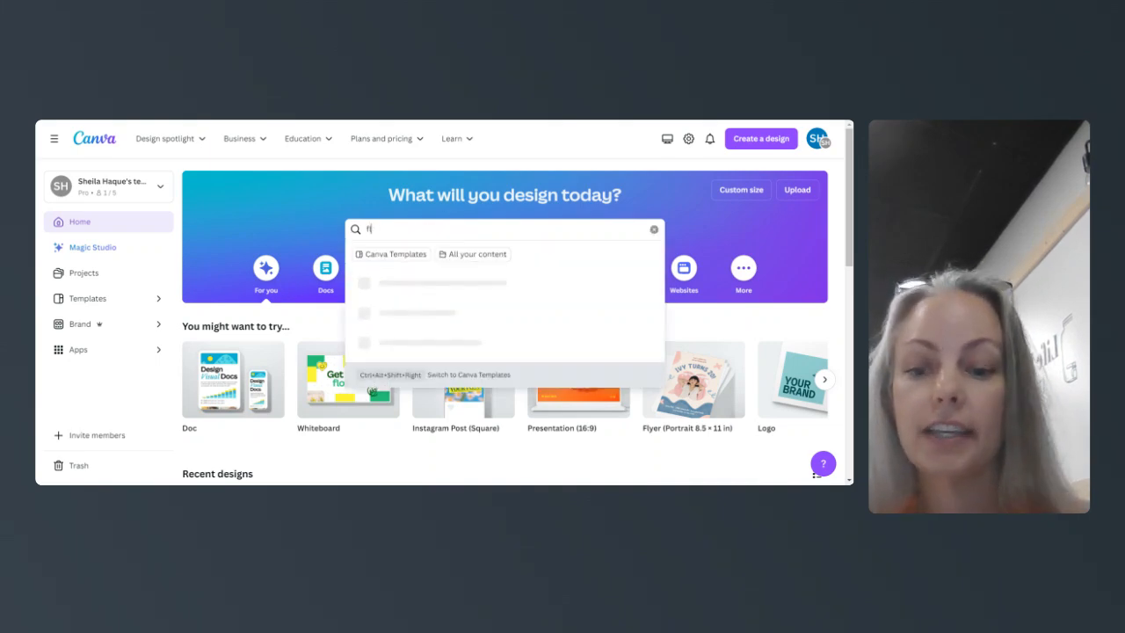
type("lyer cooki")
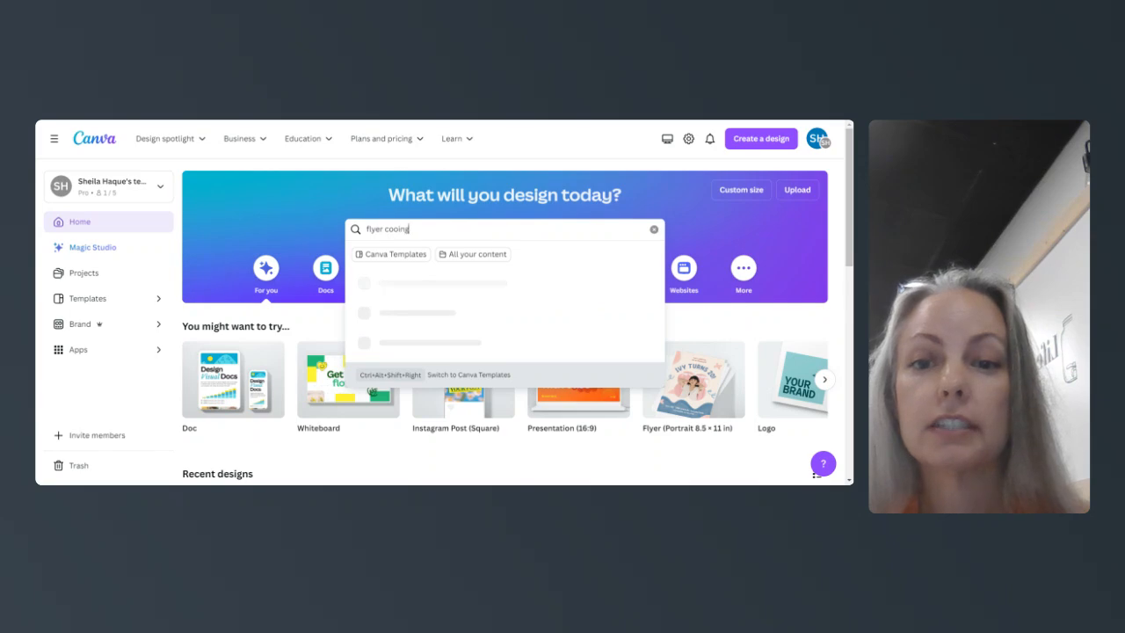
type("ng class")
key("Return")
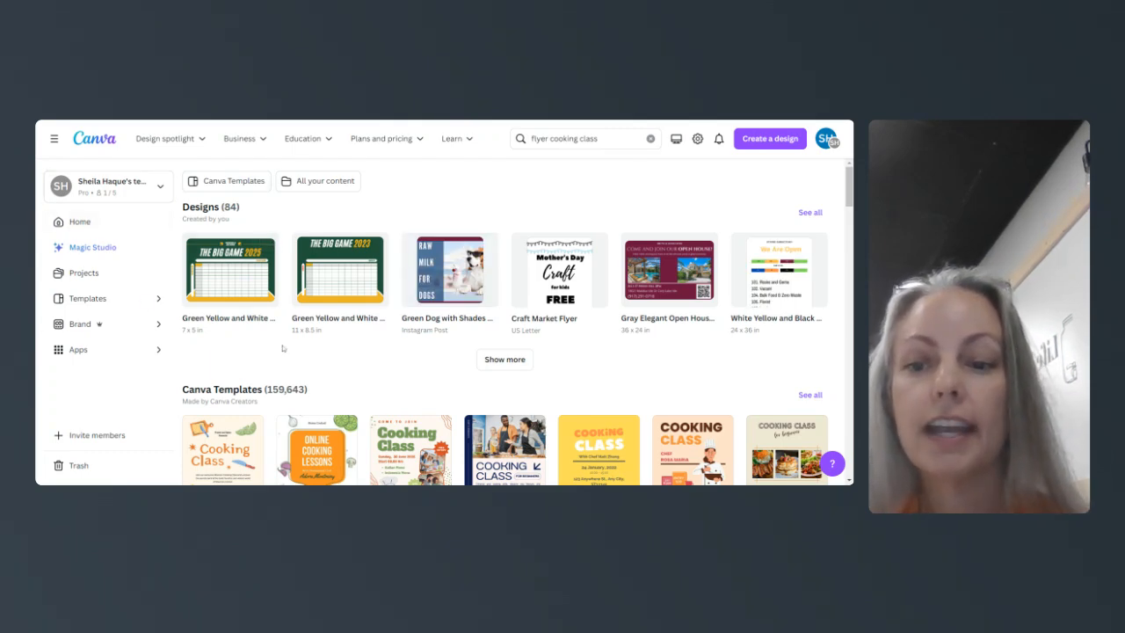
scroll(283, 349, "down", 2)
scroll(283, 349, "down", 2)
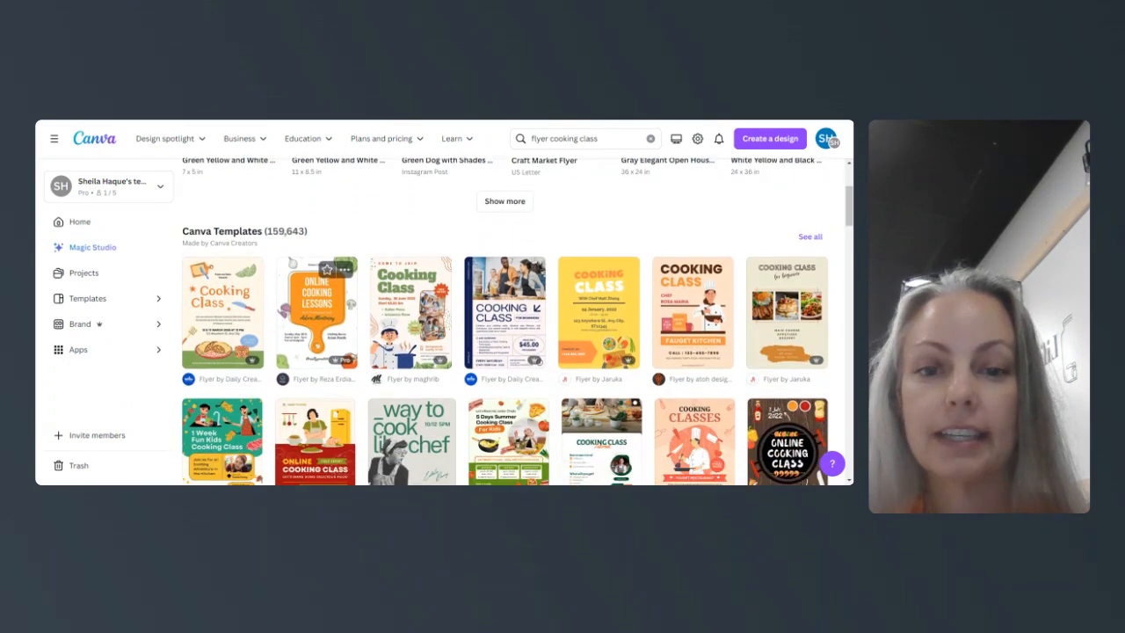
scroll(357, 350, "down", 1)
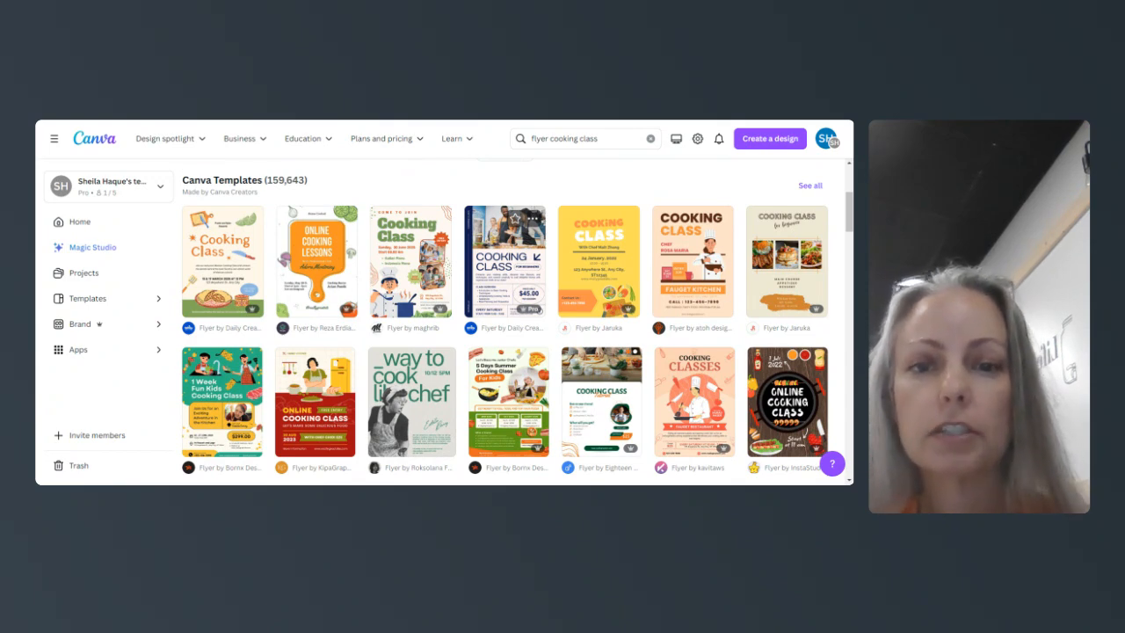
- Open the Blue Beige Bold Simple Cooking Class Flyer and start customizing it
left_click(494, 234)
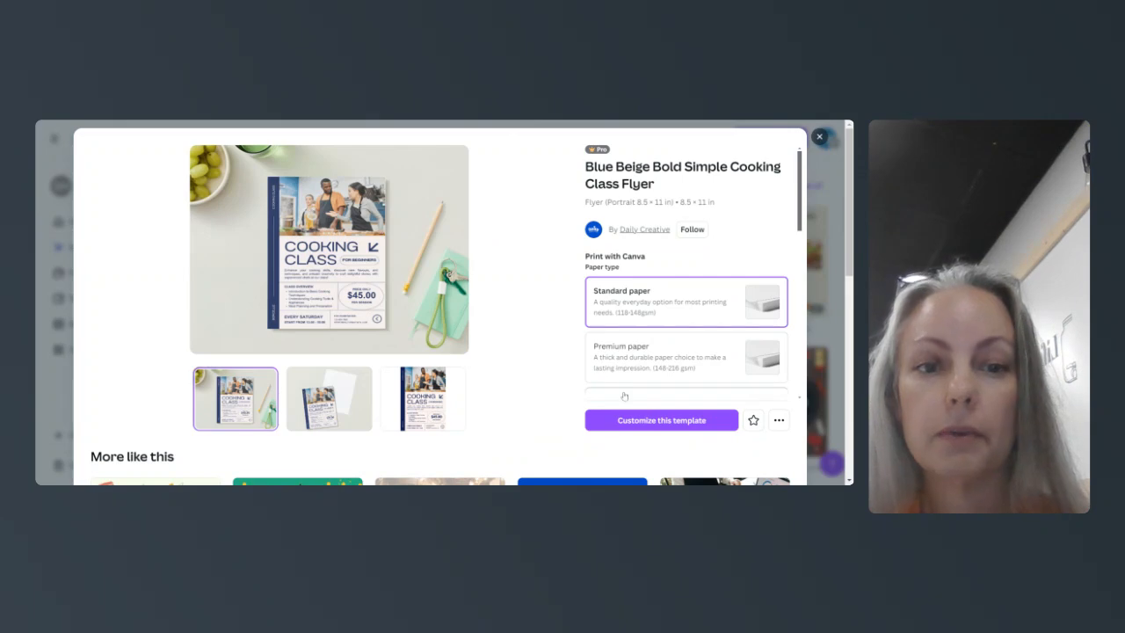
left_click(628, 424)
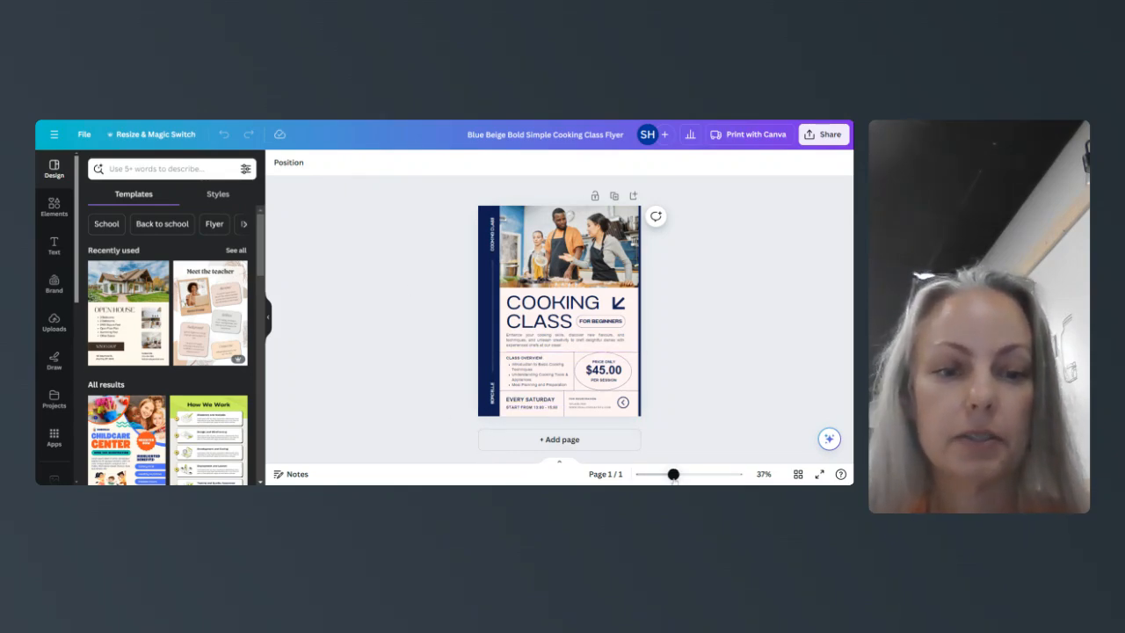
- Zoom the flyer to 75% and recolour the navy side strip maroon
left_click_drag(673, 474, 690, 474)
left_click(407, 263)
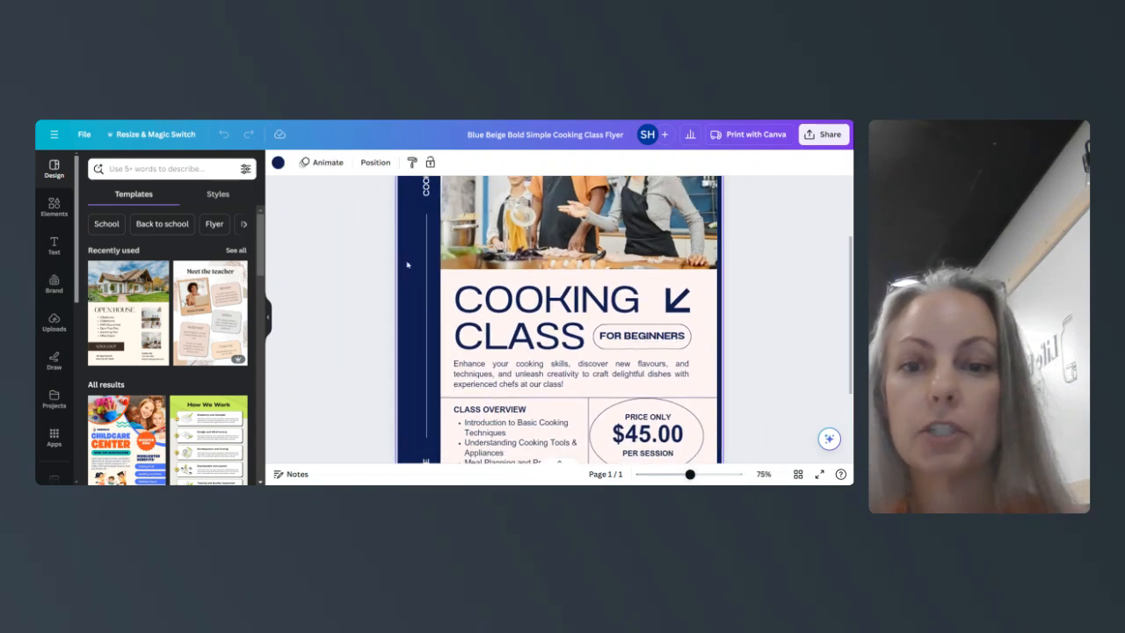
left_click(277, 162)
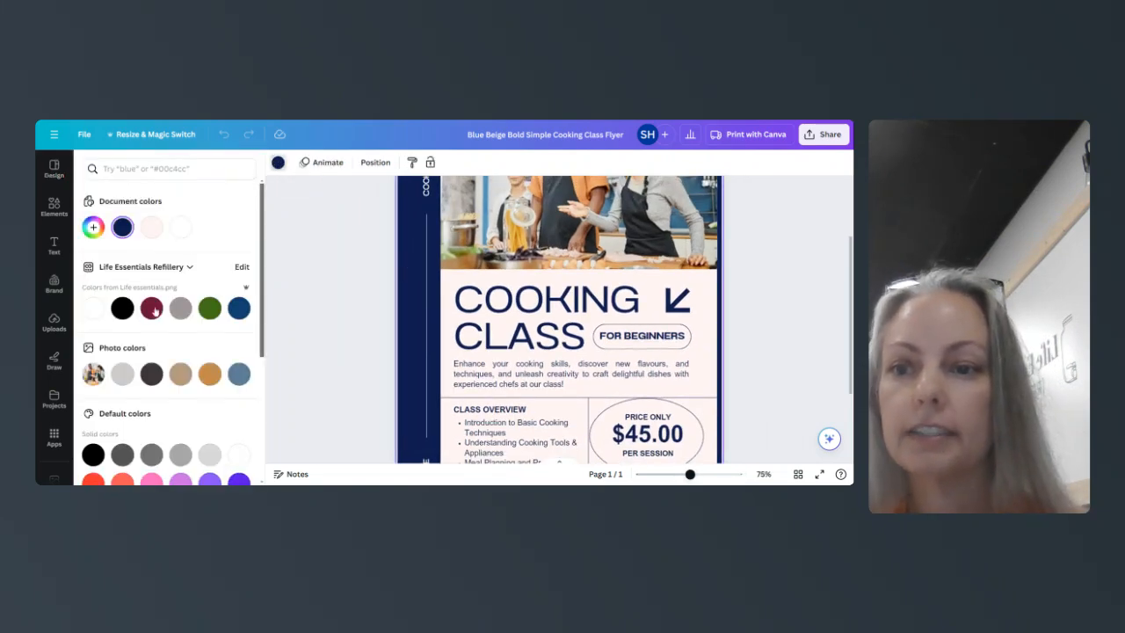
left_click(151, 308)
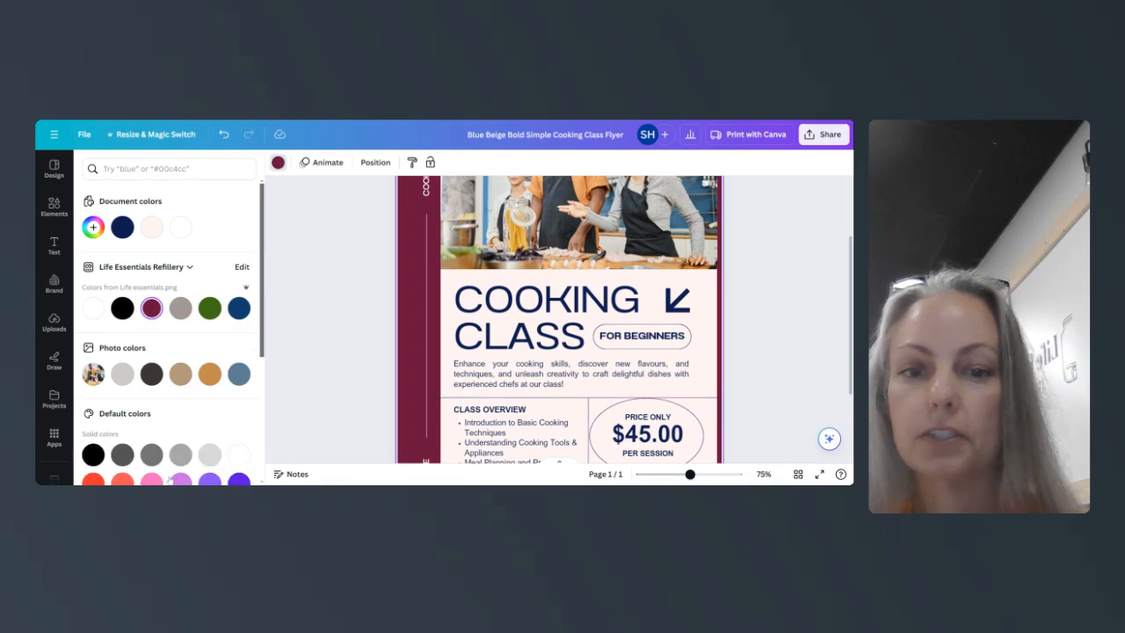
scroll(562, 334, "up", 1)
scroll(478, 285, "up", 1)
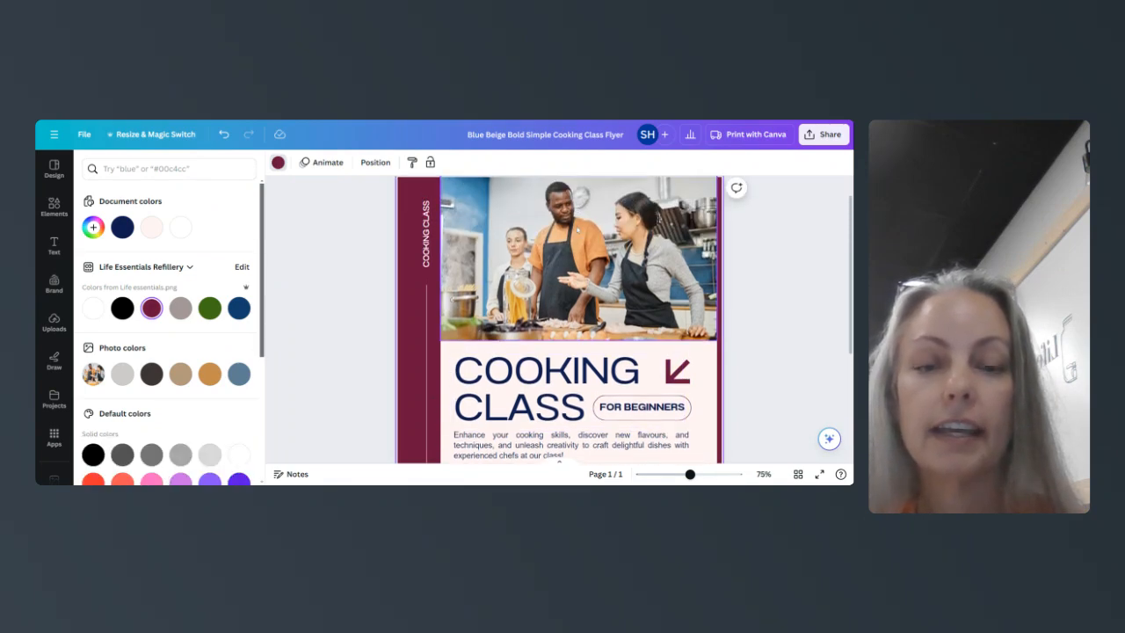
left_click(578, 234)
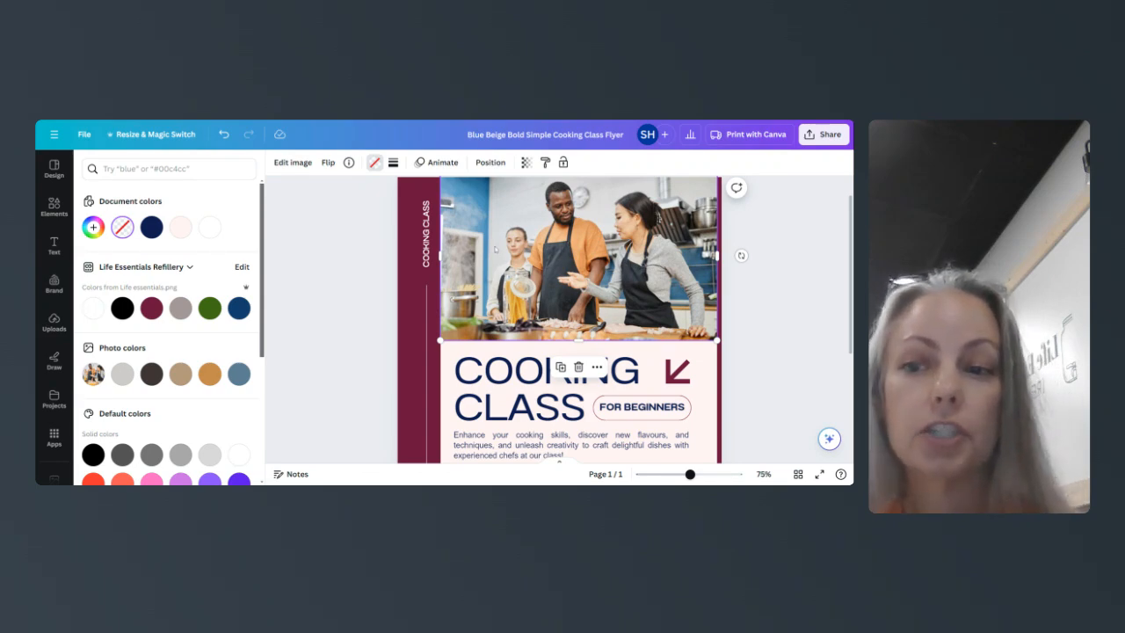
- Search Elements for 'cooking class' photos and add one to the page
left_click(55, 209)
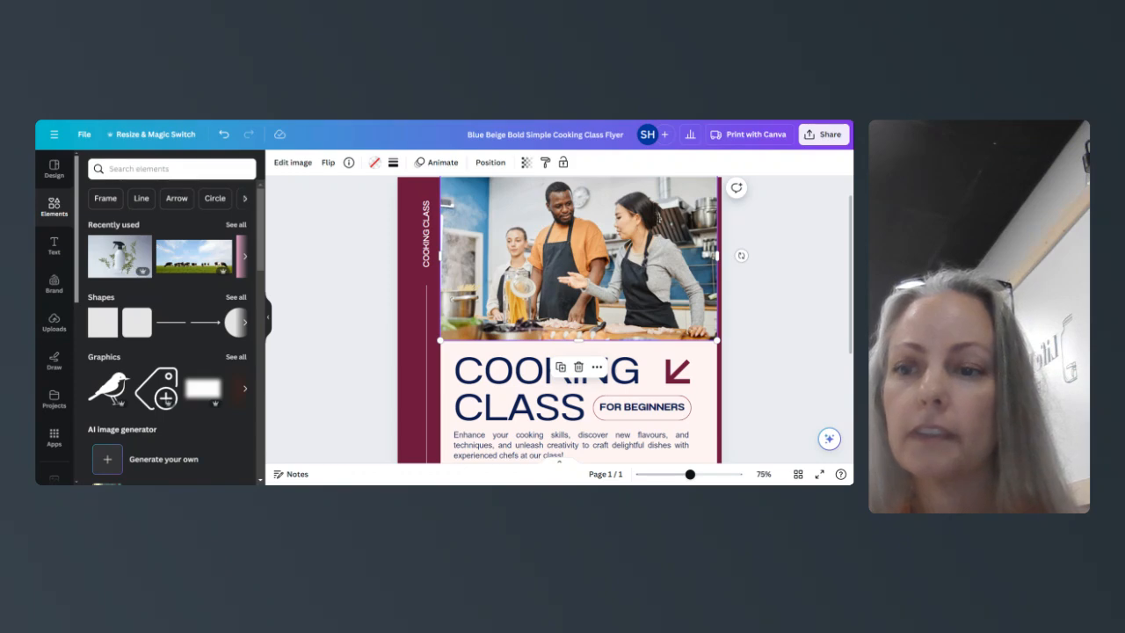
left_click(172, 169)
type("cooking")
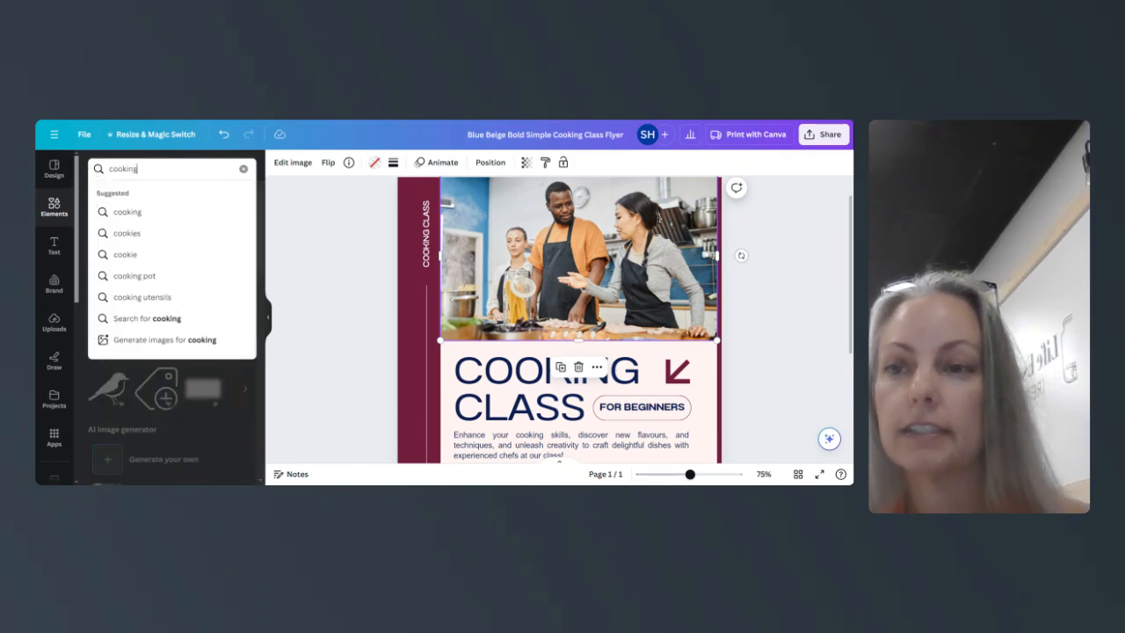
type(" class")
key("Return")
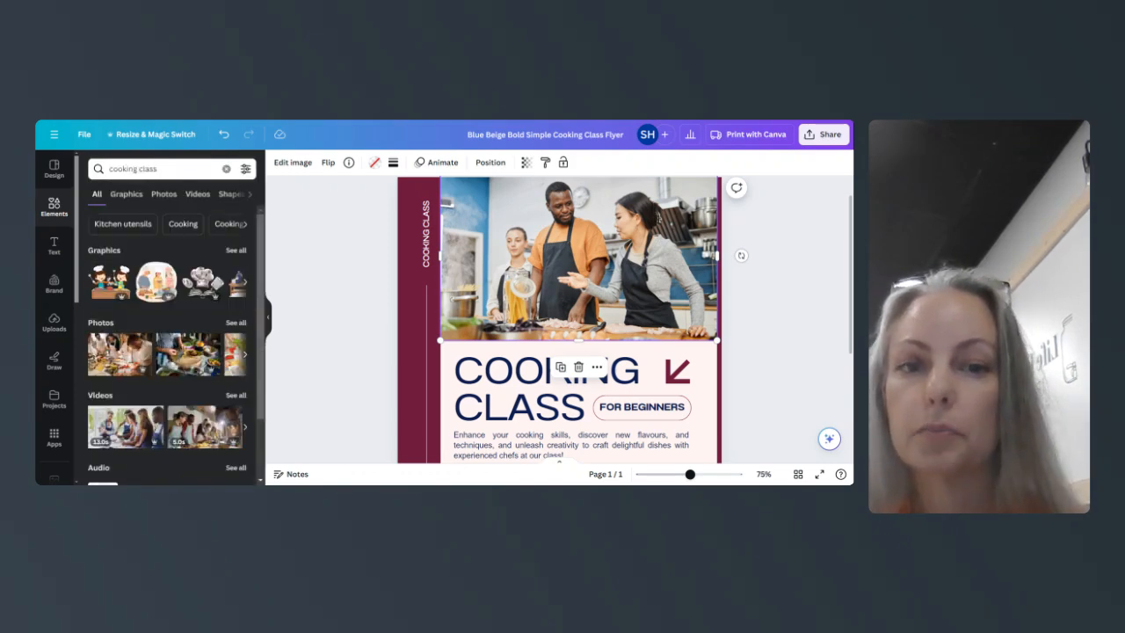
left_click(164, 194)
scroll(211, 253, "down", 1)
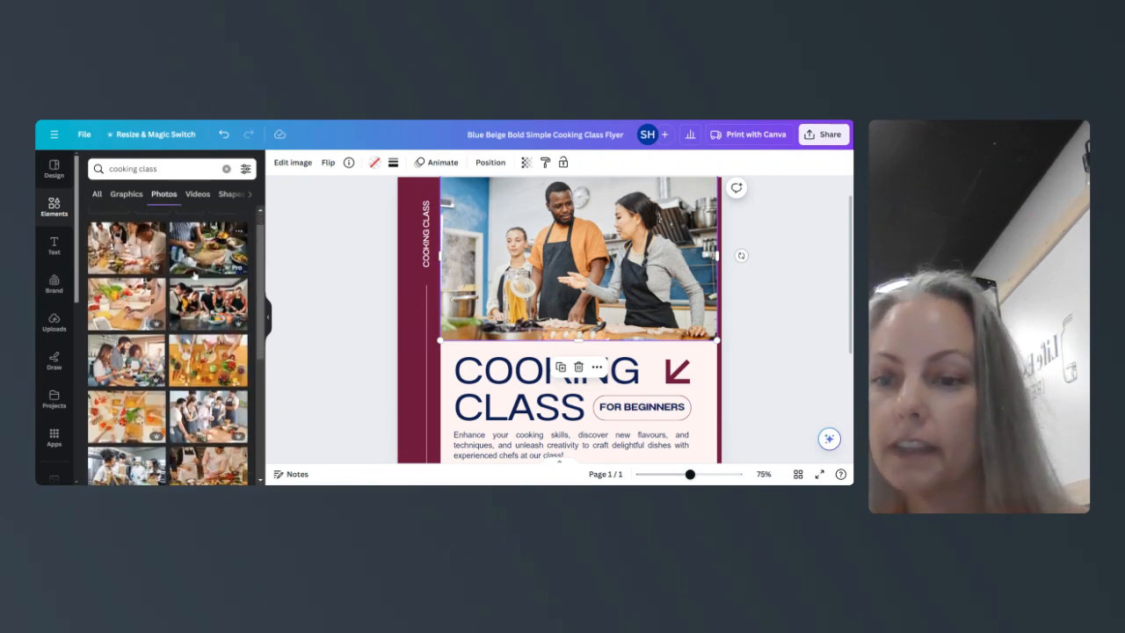
scroll(167, 344, "down", 2)
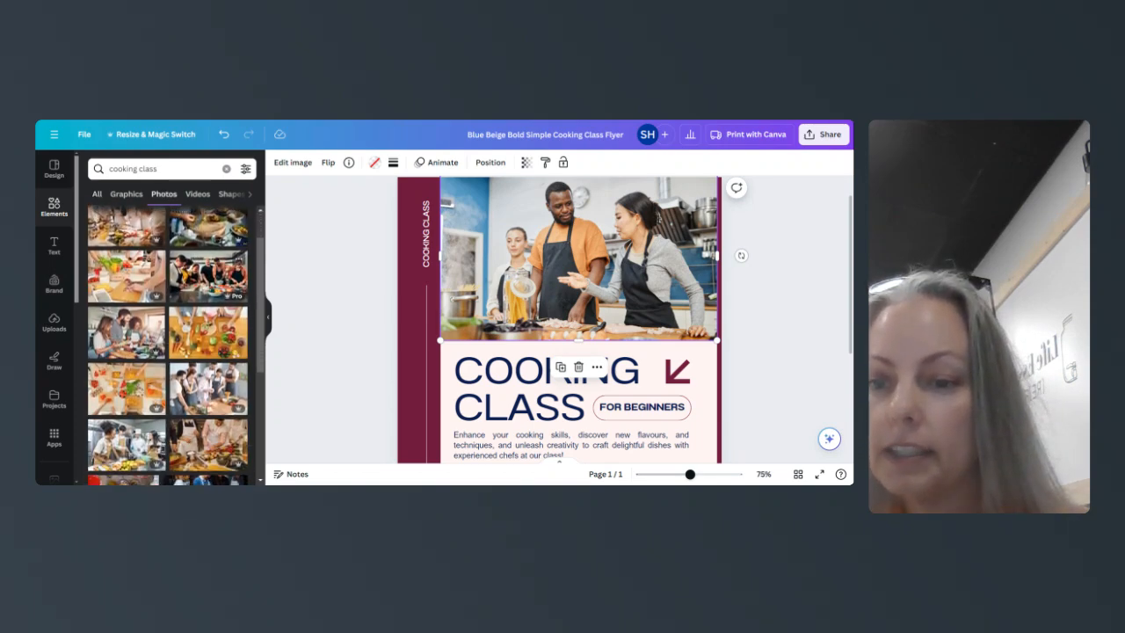
scroll(167, 345, "down", 5)
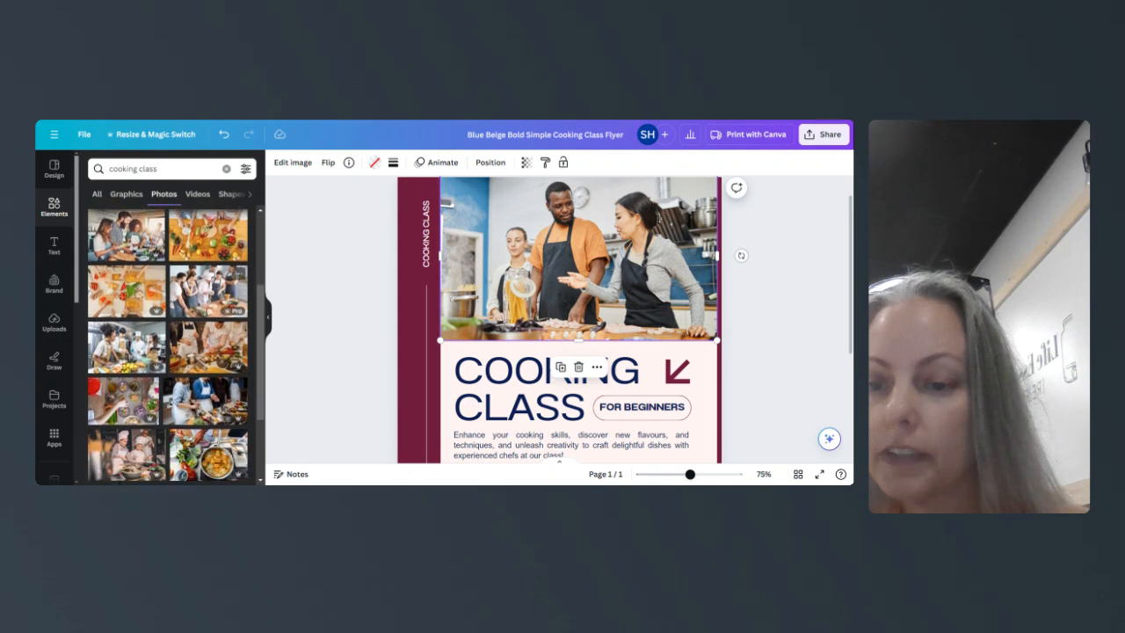
scroll(167, 344, "down", 3)
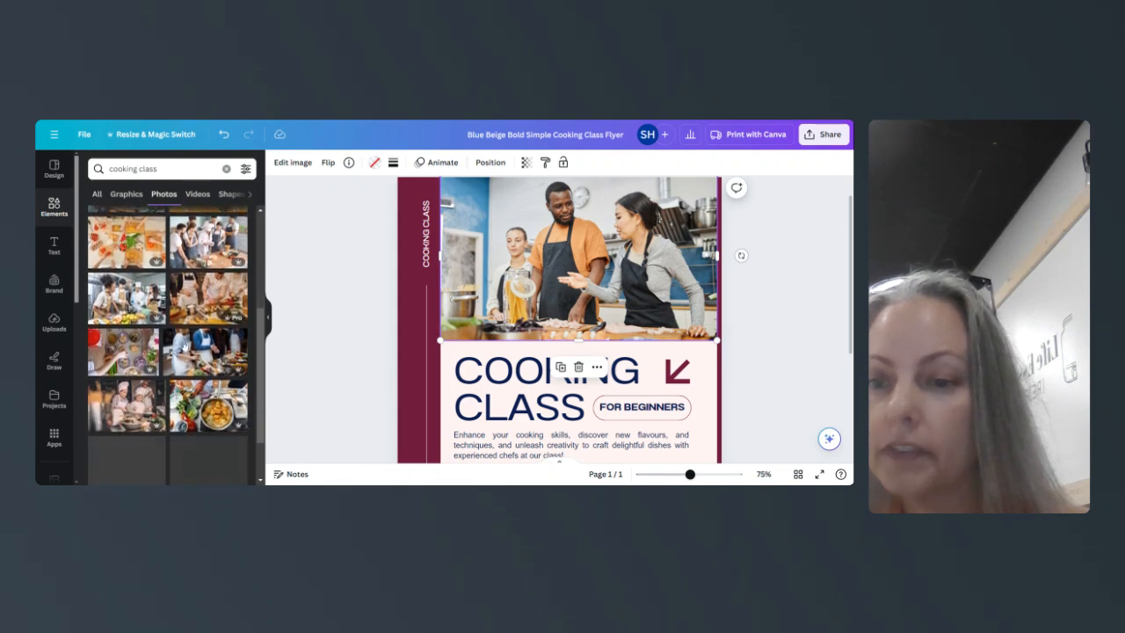
left_click(207, 369)
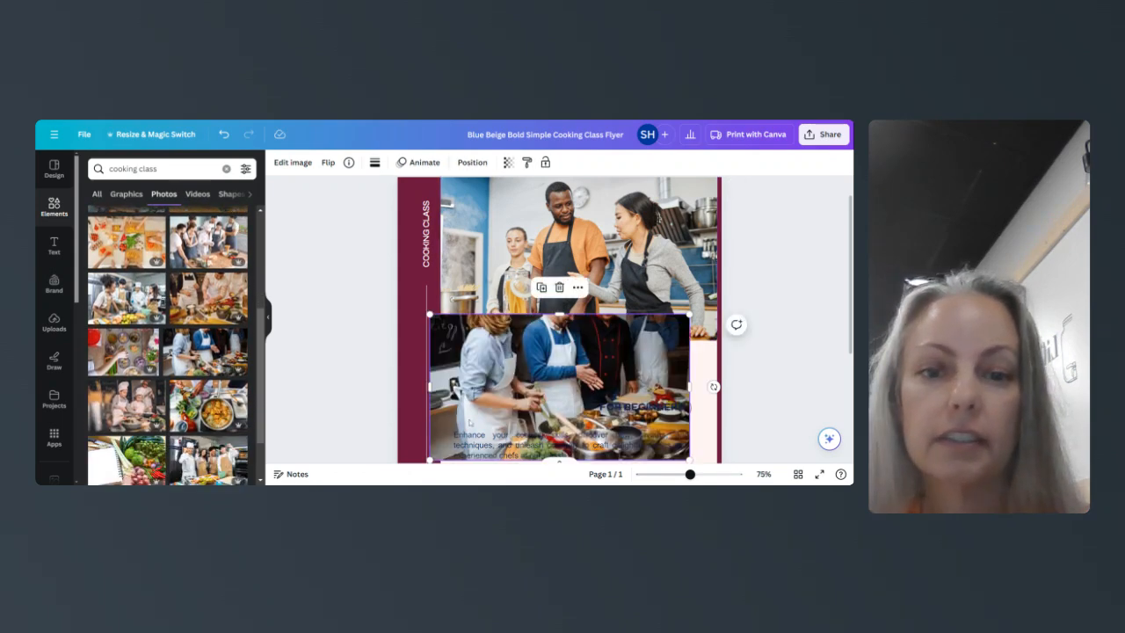
- Drop the cooking photo into the top image frame, replacing the kitchen picture
left_click_drag(559, 386, 484, 293)
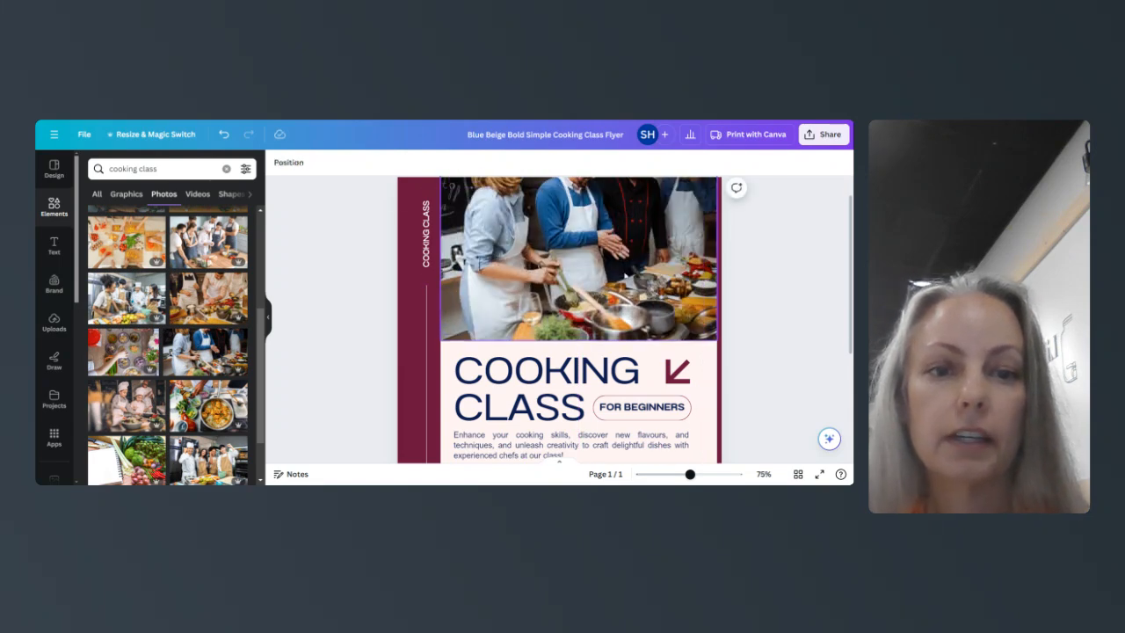
scroll(626, 275, "up", 1)
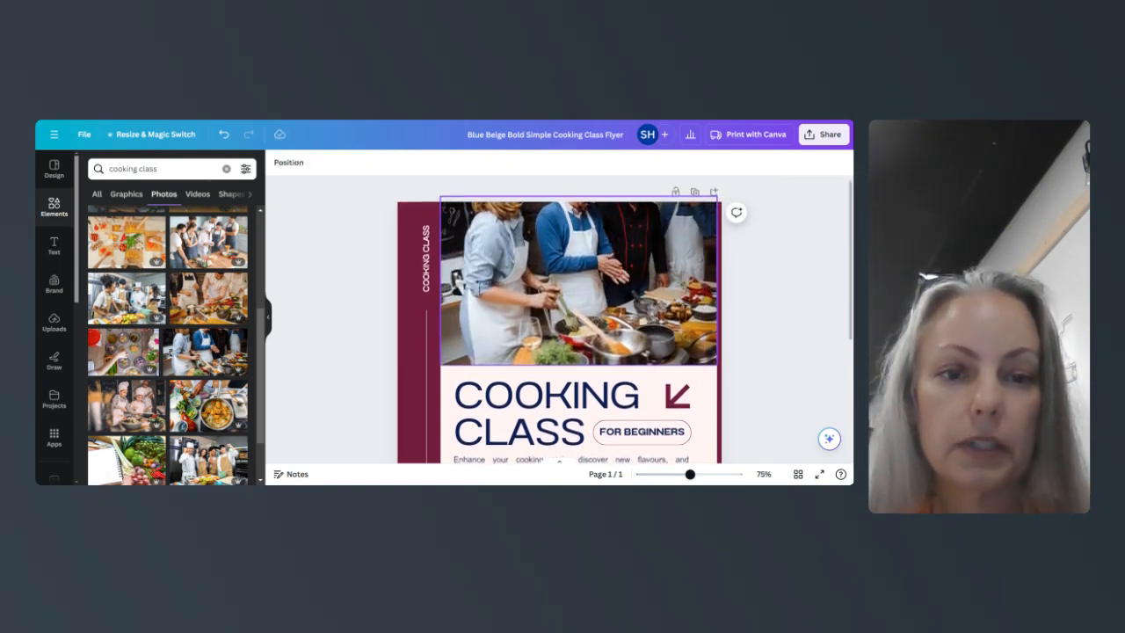
scroll(649, 349, "down", 3)
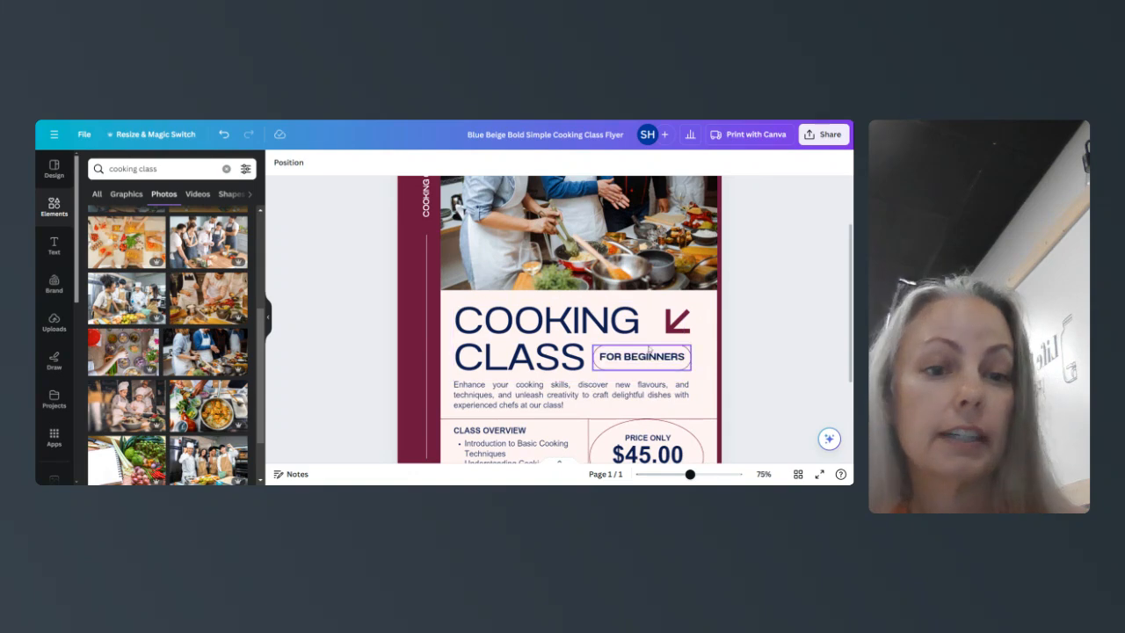
scroll(566, 401, "down", 1)
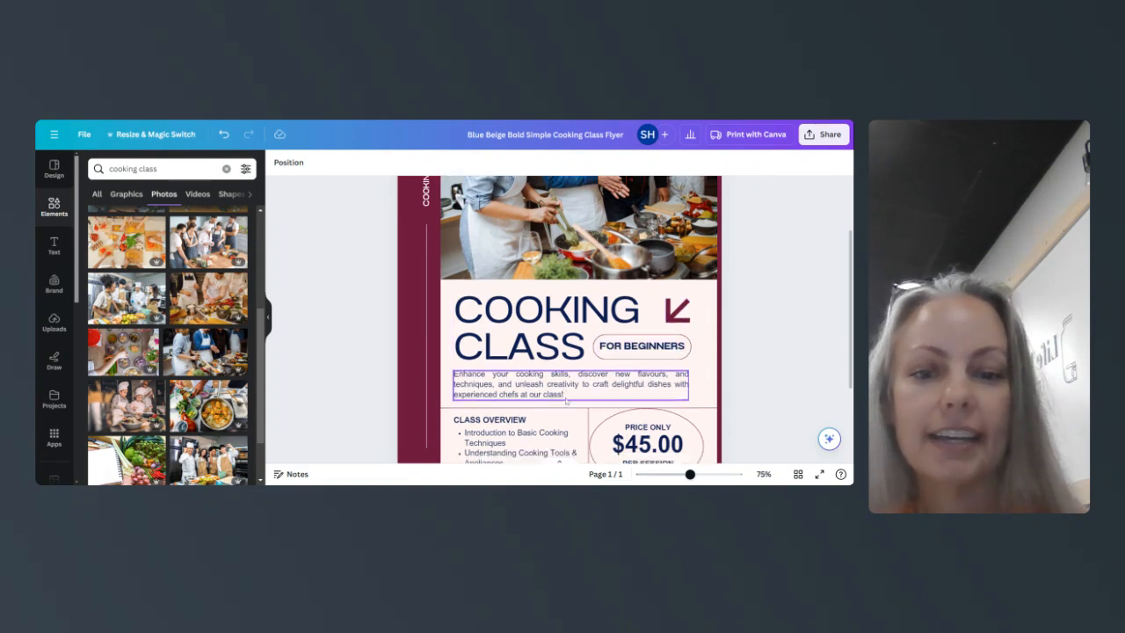
scroll(566, 401, "down", 3)
- Change the first Class Overview bullet to 'Bake foccacia'
double_click(521, 375)
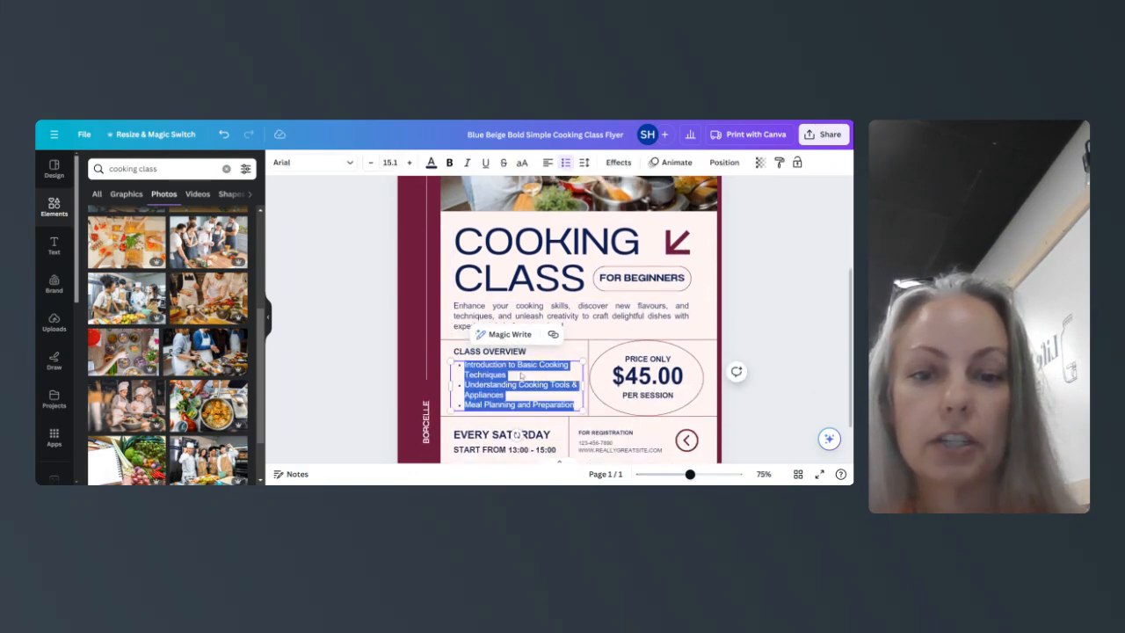
left_click(521, 374)
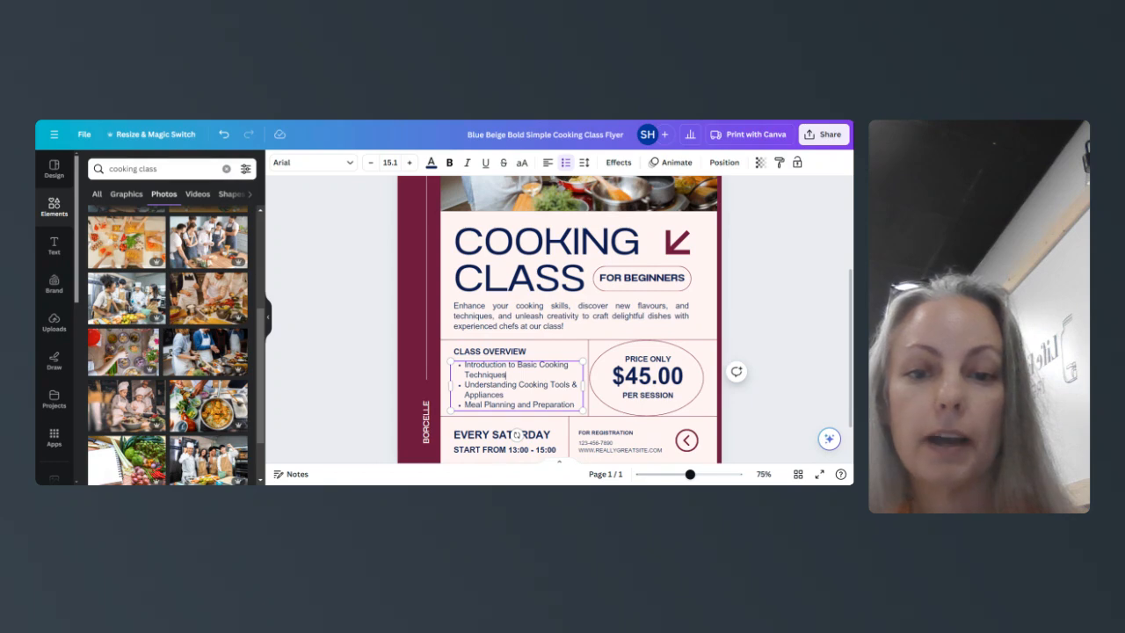
key("ctrl+shift+Right")
key("ctrl+shift+Right")
key("ctrl+shift+Right")
key("ctrl+shift+Right")
key("ctrl+shift+Right")
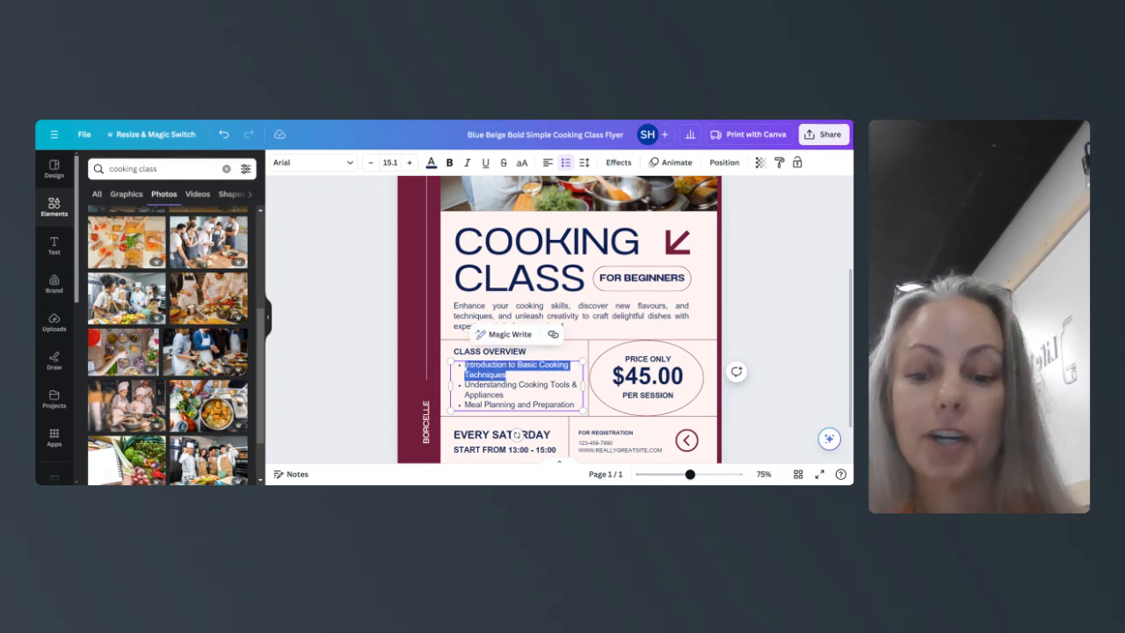
type("Basic")
key("BackSpace")
key("BackSpace")
key("BackSpace")
key("BackSpace")
key("BackSpace")
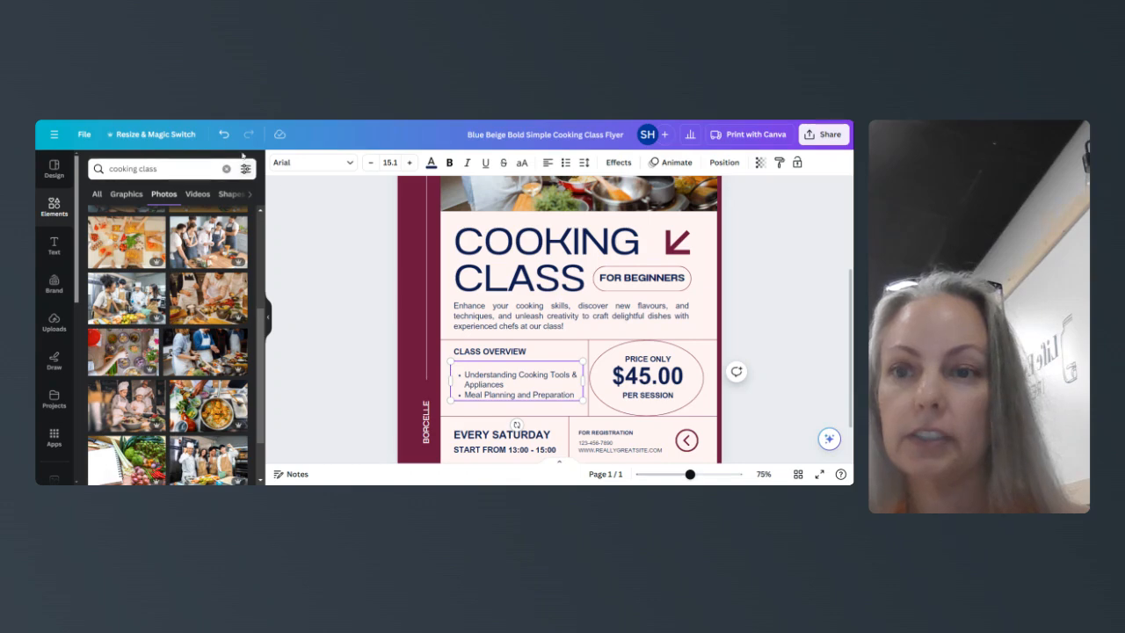
left_click(224, 133)
key("BackSpace")
key("BackSpace")
key("BackSpace")
key("BackSpace")
type("B")
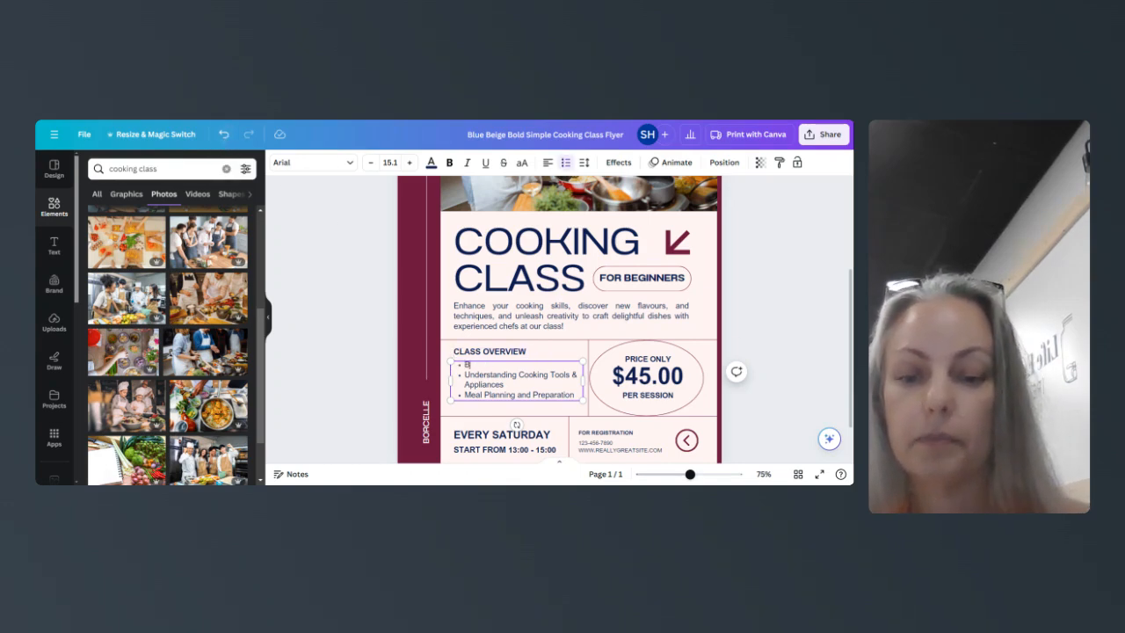
type("ake foccacia")
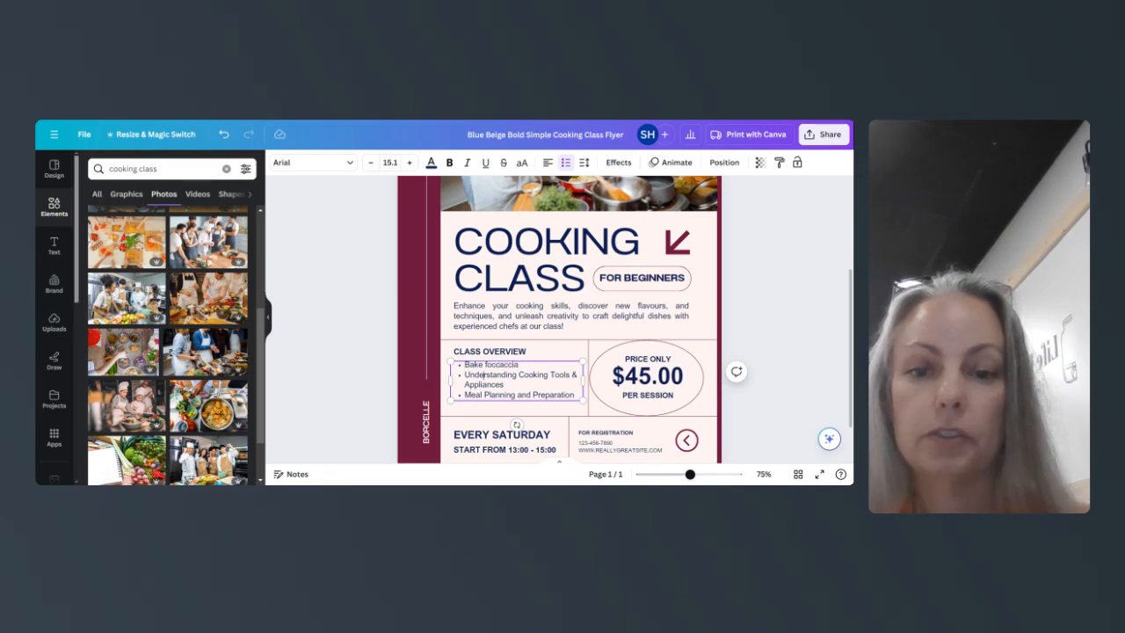
- Replace the second bullet's text with 'Creamy Chicken Soup'
left_click_drag(465, 375, 500, 385)
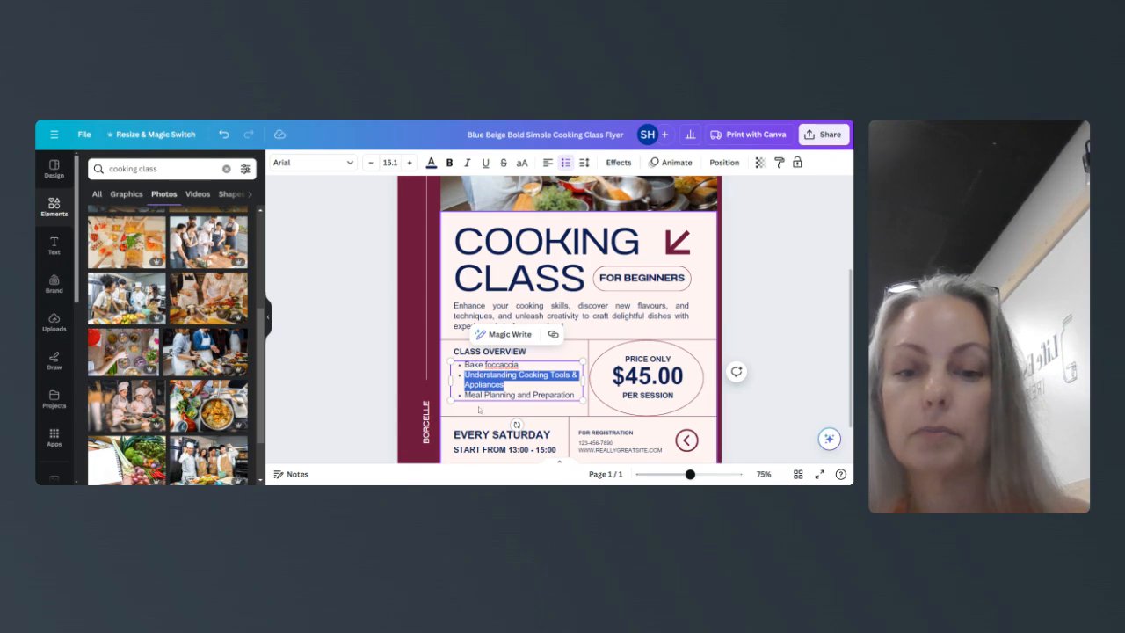
type("From")
key("BackSpace")
key("BackSpace")
key("BackSpace")
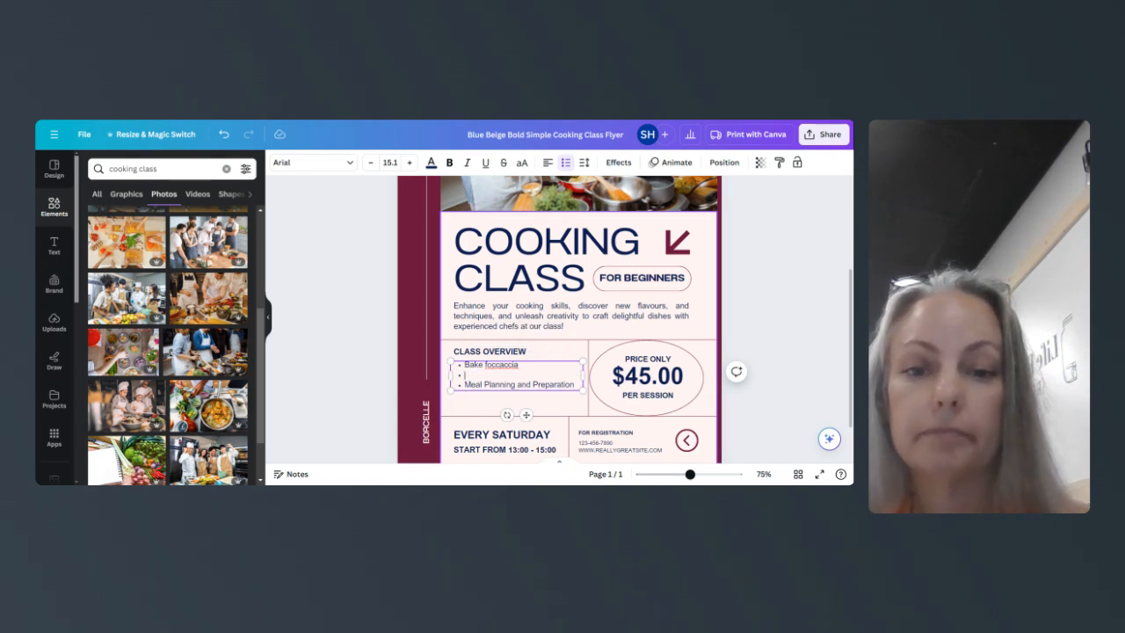
type("Cre")
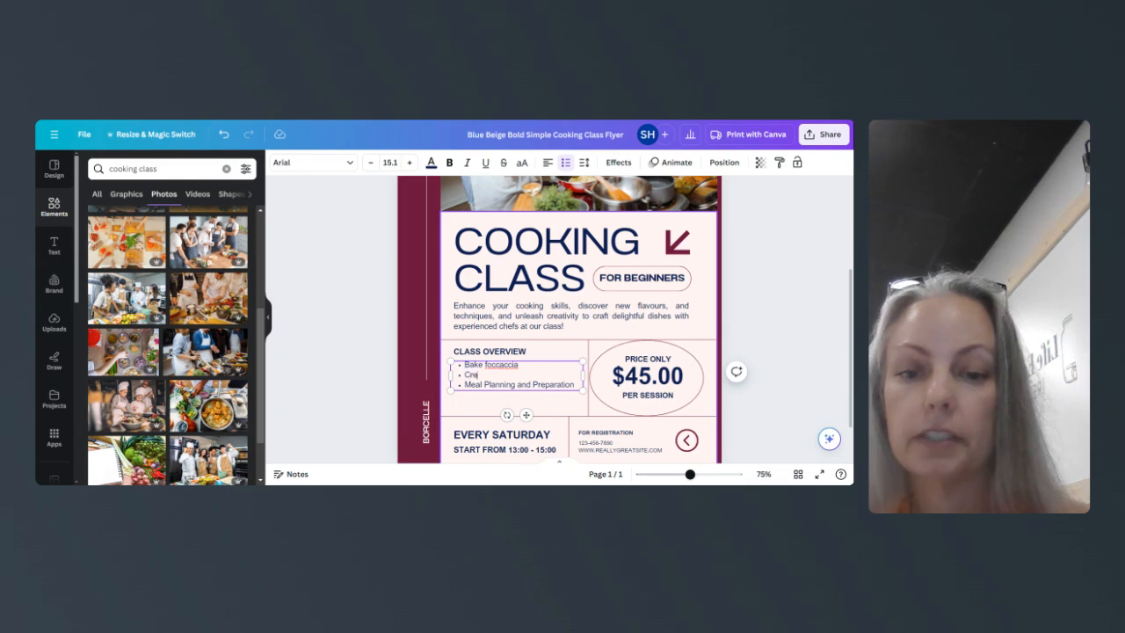
type("amy Chic")
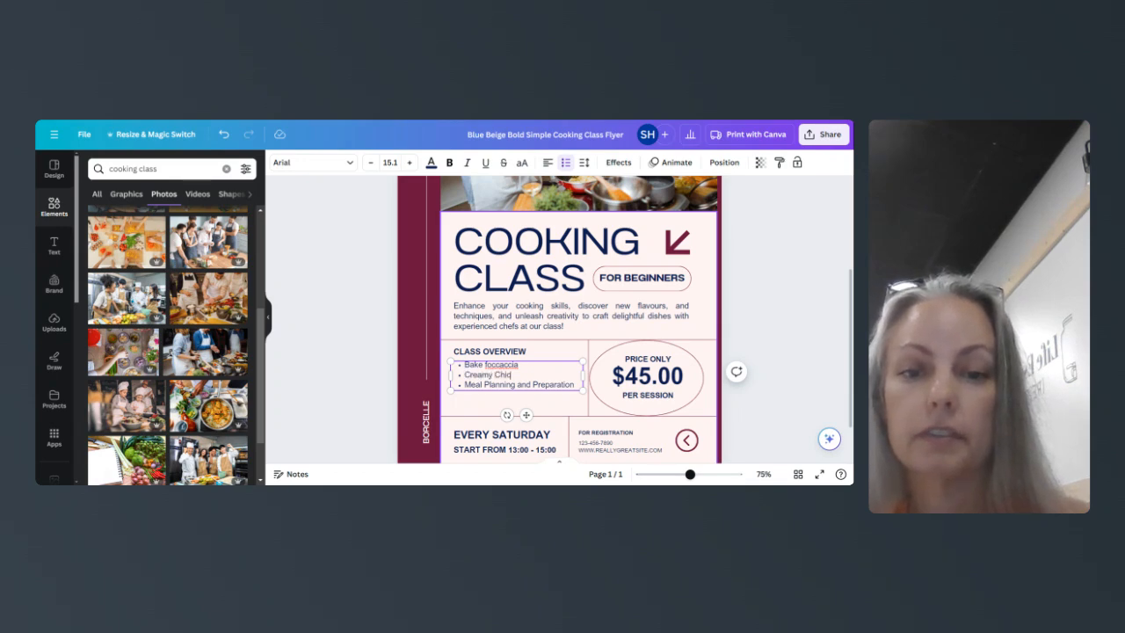
type("ken Soup")
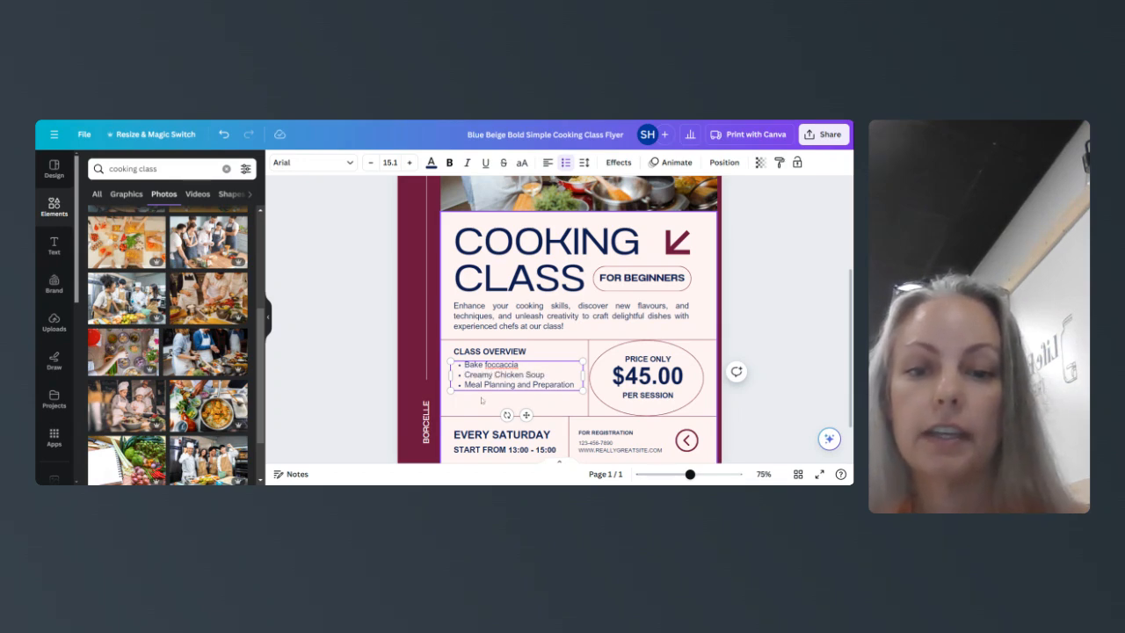
- Replace the third bullet's text with 'Salad with from scratch dressing'
left_click_drag(464, 384, 571, 385)
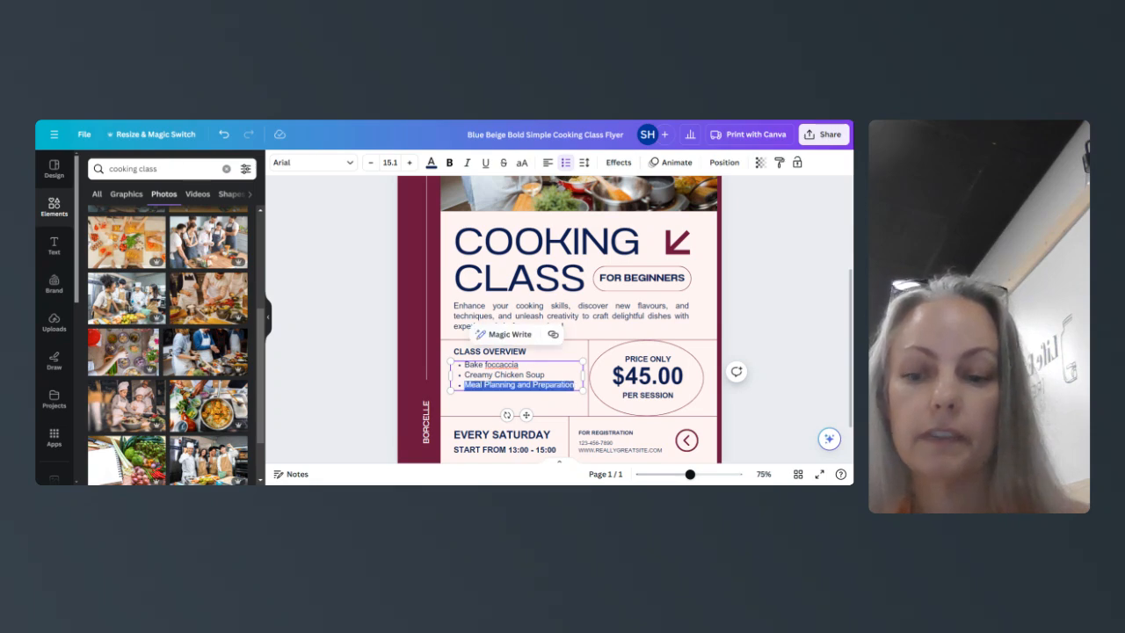
type("Salad with sx")
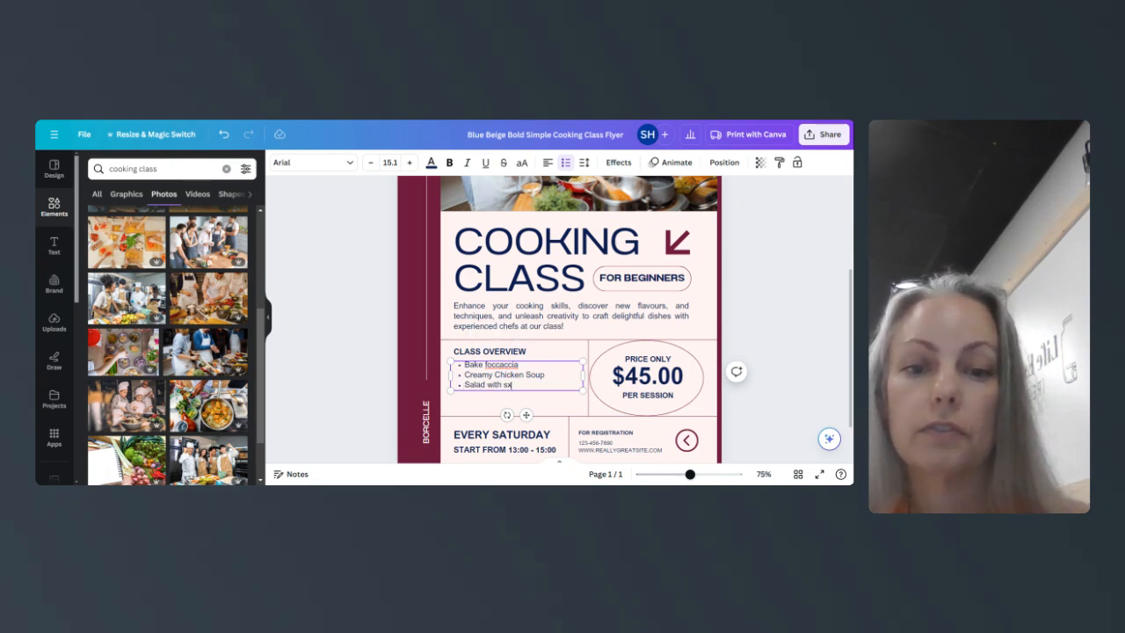
key("BackSpace")
key("BackSpace")
type("from scratch")
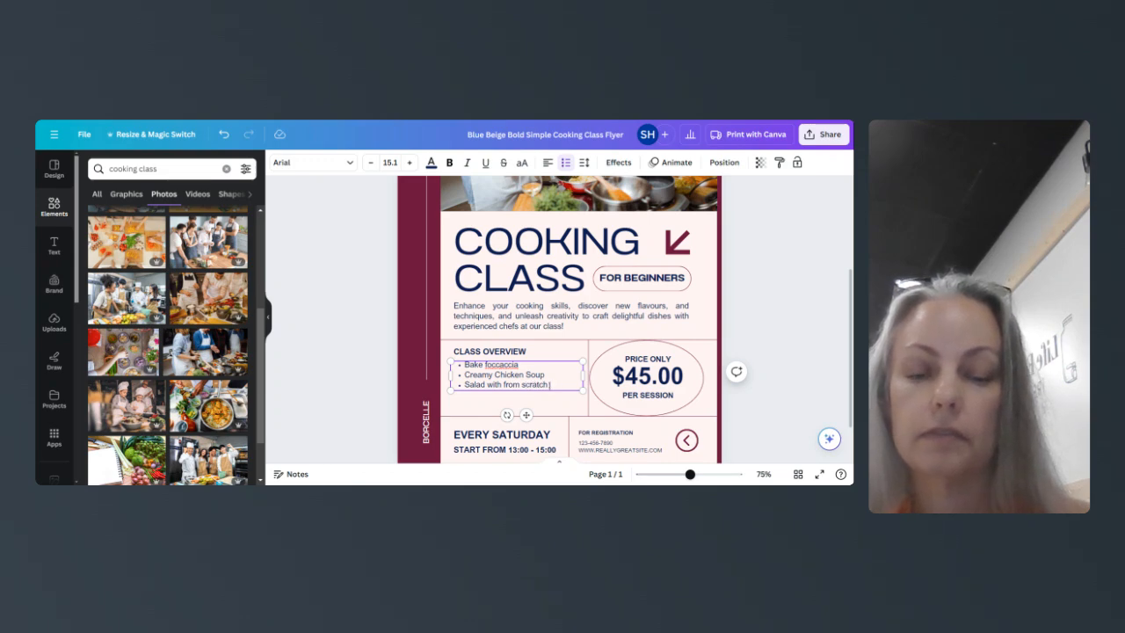
type(" dressing")
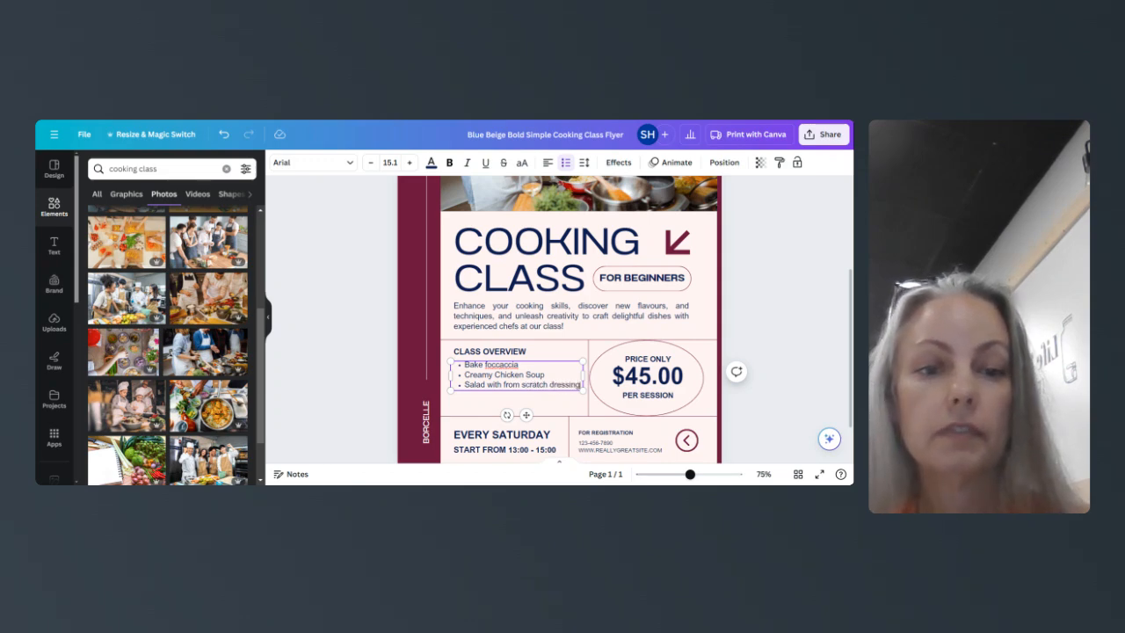
left_click(654, 379)
double_click(654, 380)
- Replace 45 with 60 so the price reads $60.00 per session
left_click(654, 380)
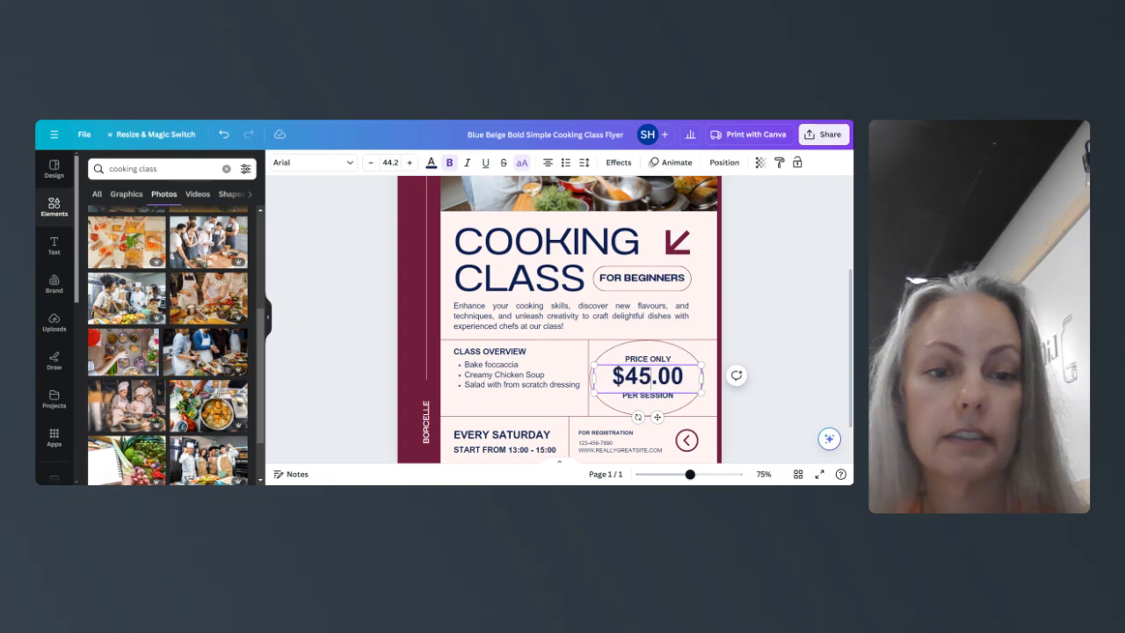
key("BackSpace")
key("BackSpace")
type("60")
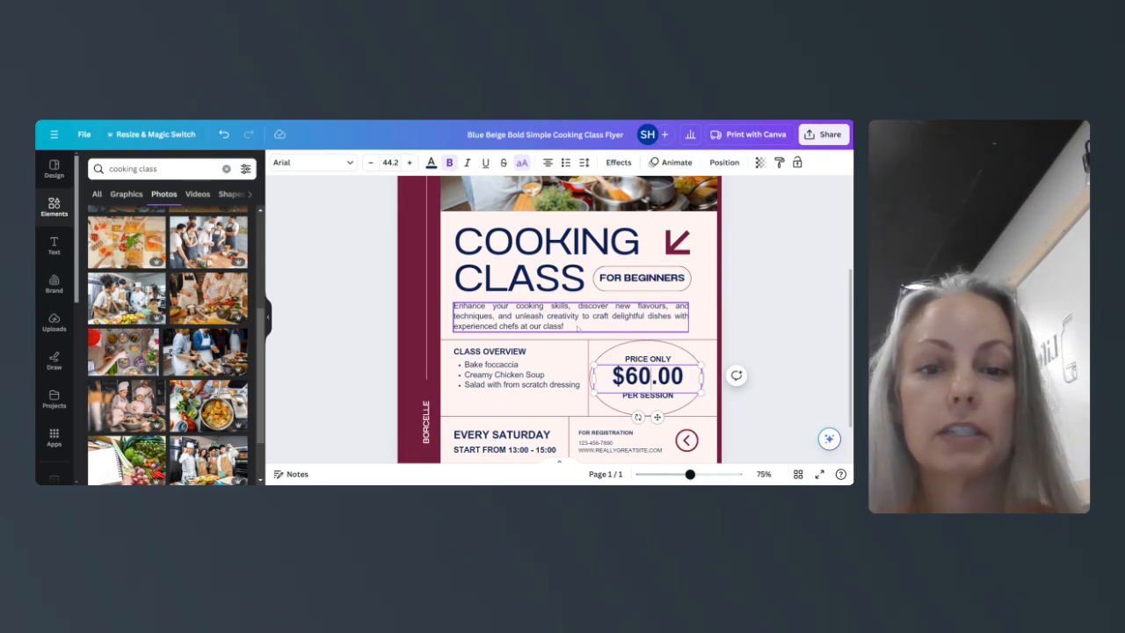
- Replace 'chefs' with the chef's name 'from Fearless Bread' and respell 'flavours' as 'flavors'
right_click(514, 328)
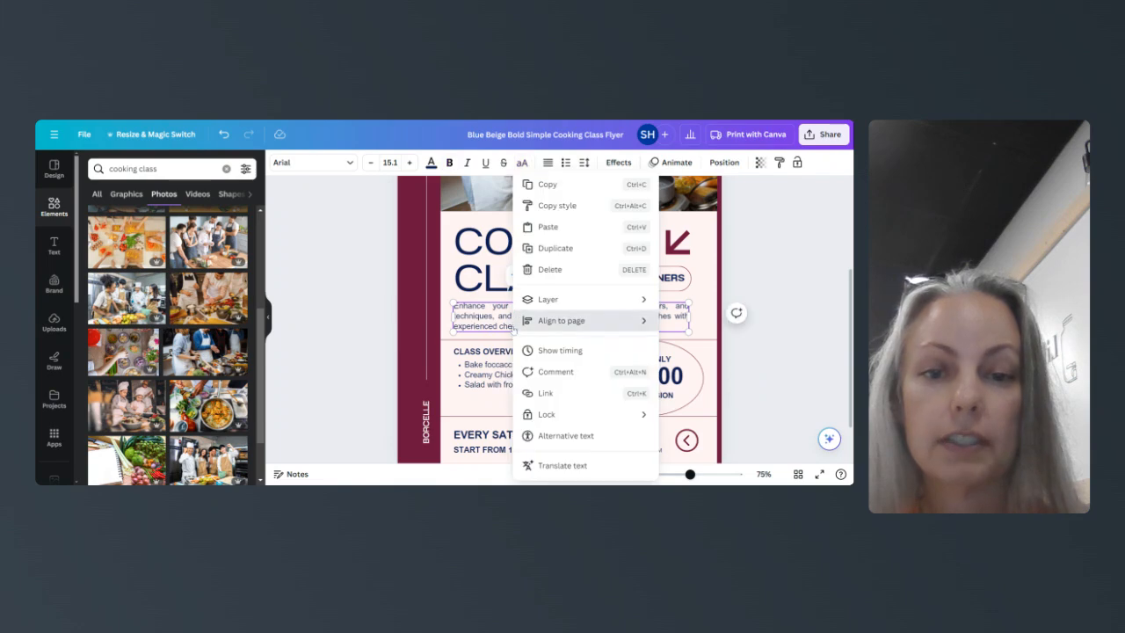
right_click(503, 326)
left_click(501, 327)
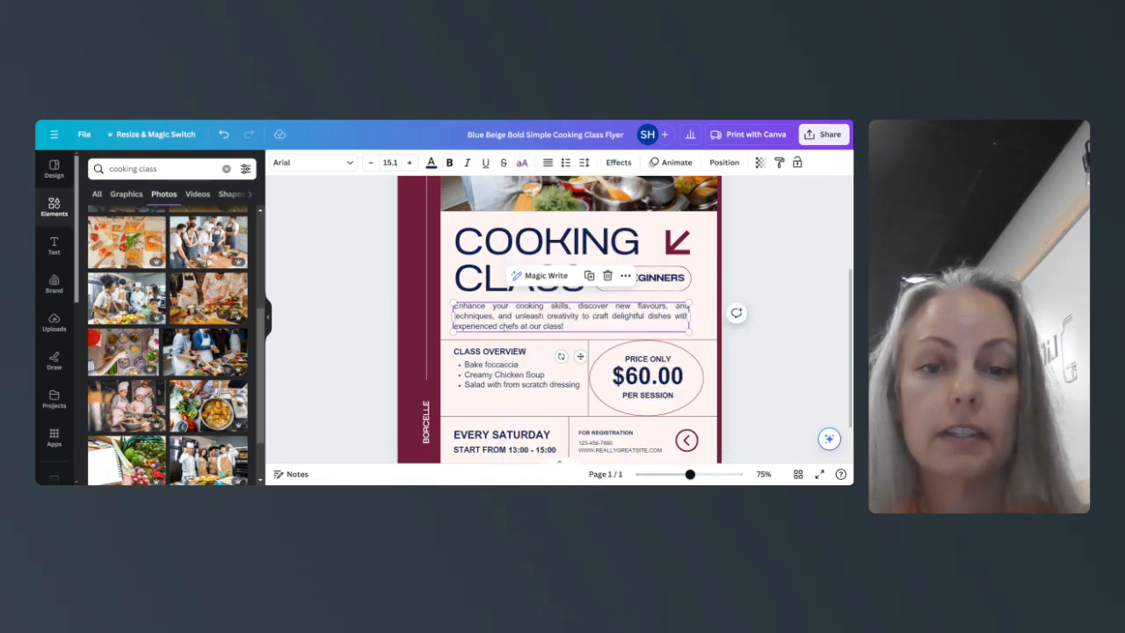
left_click(502, 327)
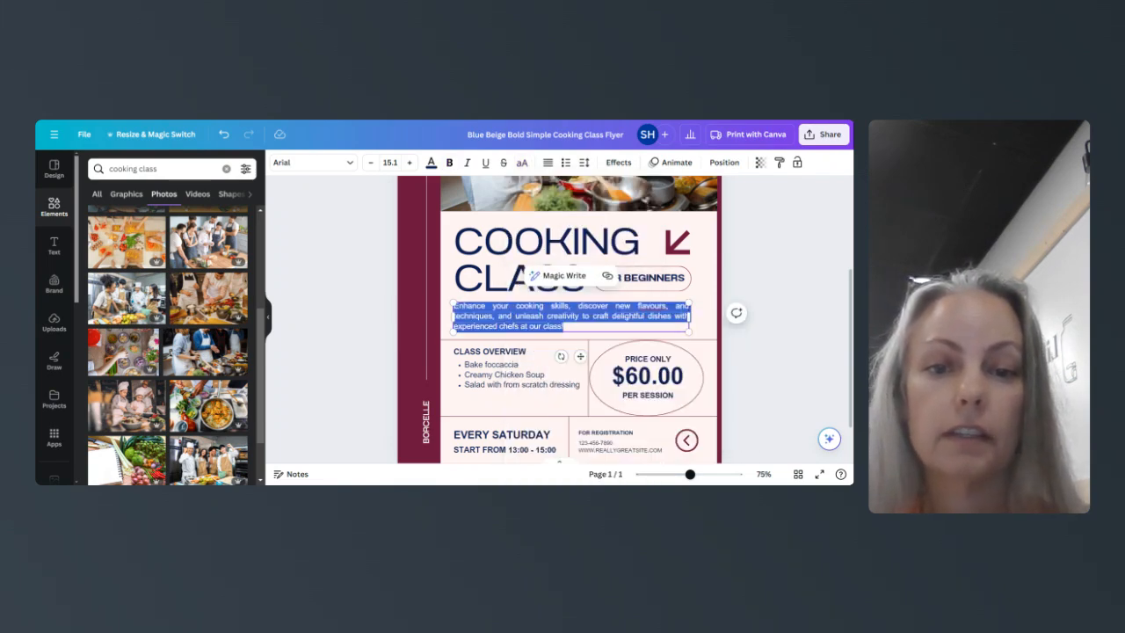
key("Escape")
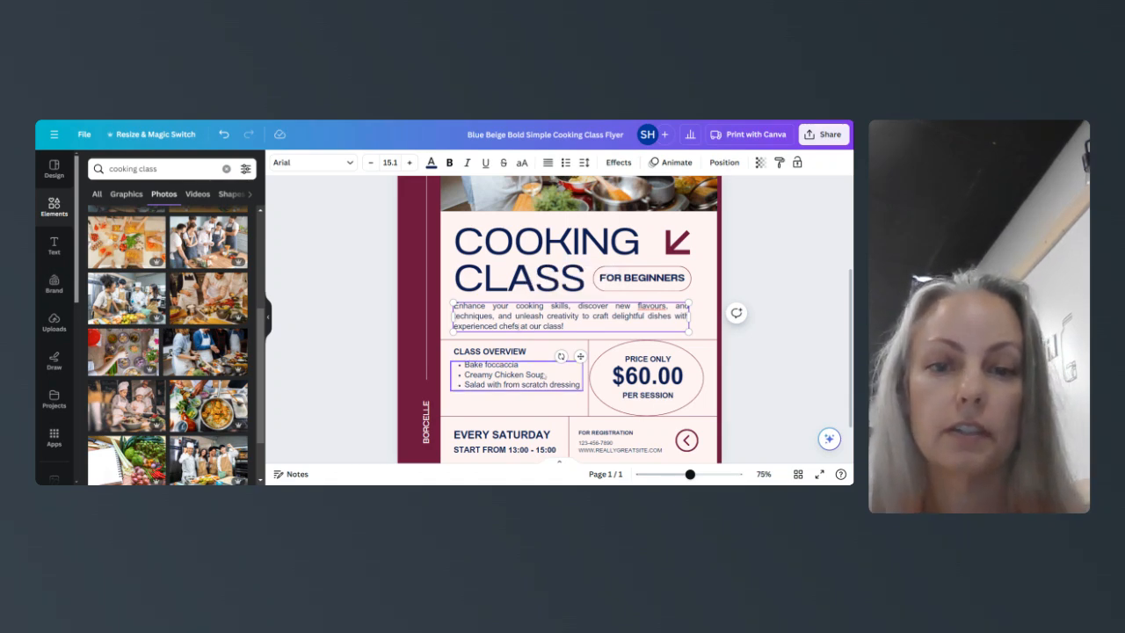
key("BackSpace")
key("BackSpace")
key("BackSpace")
key("BackSpace")
key("BackSpace")
type("Chef")
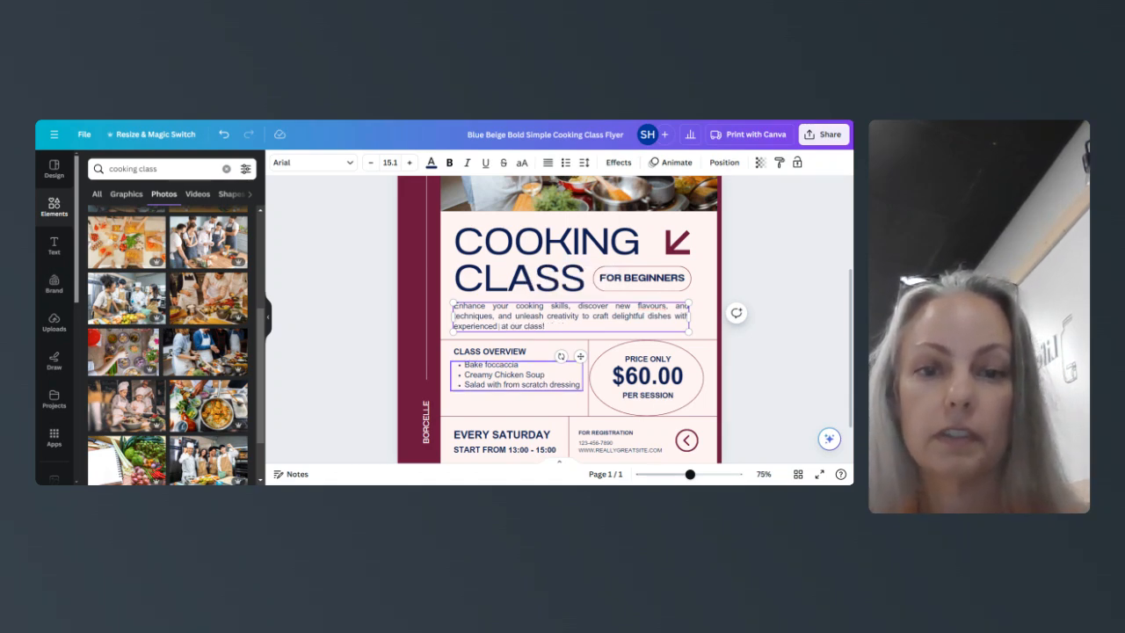
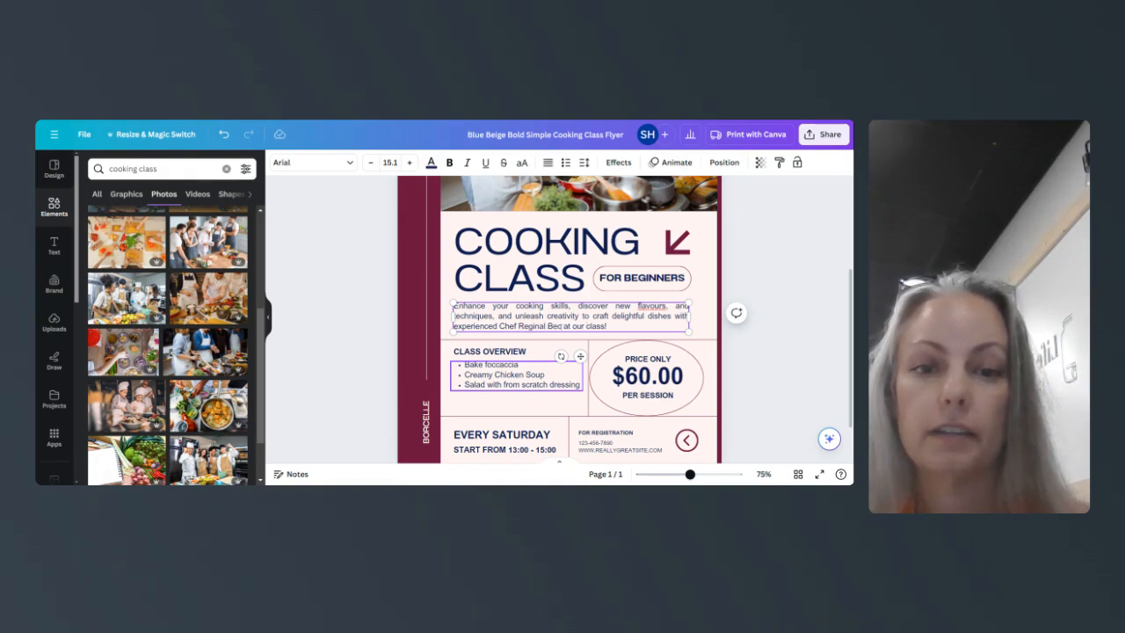
type("rom Fearless B")
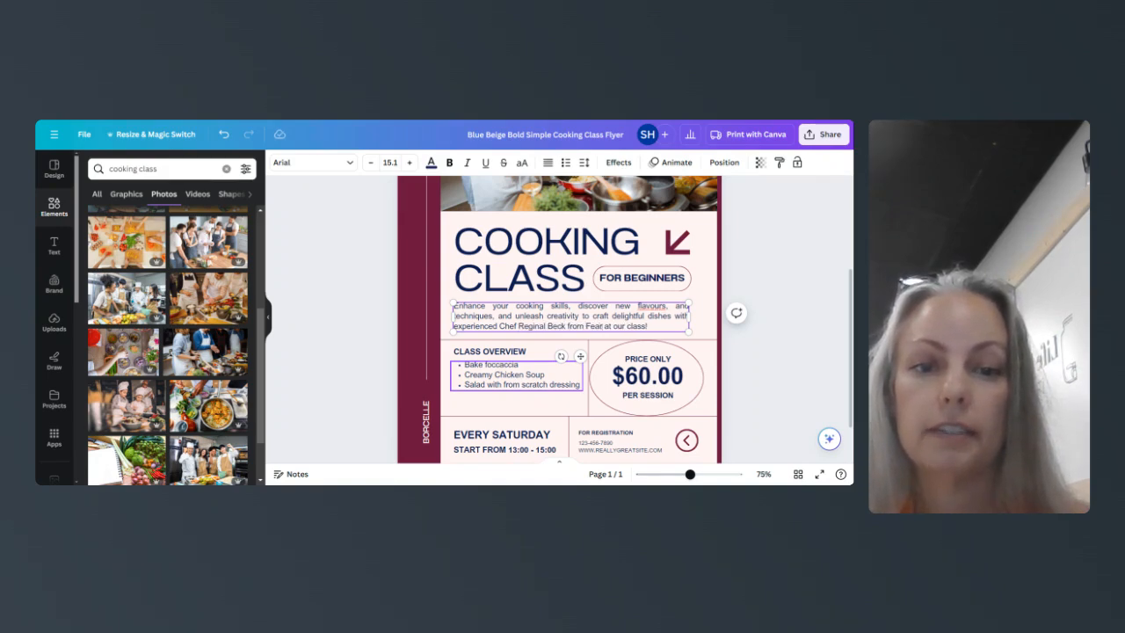
type("read")
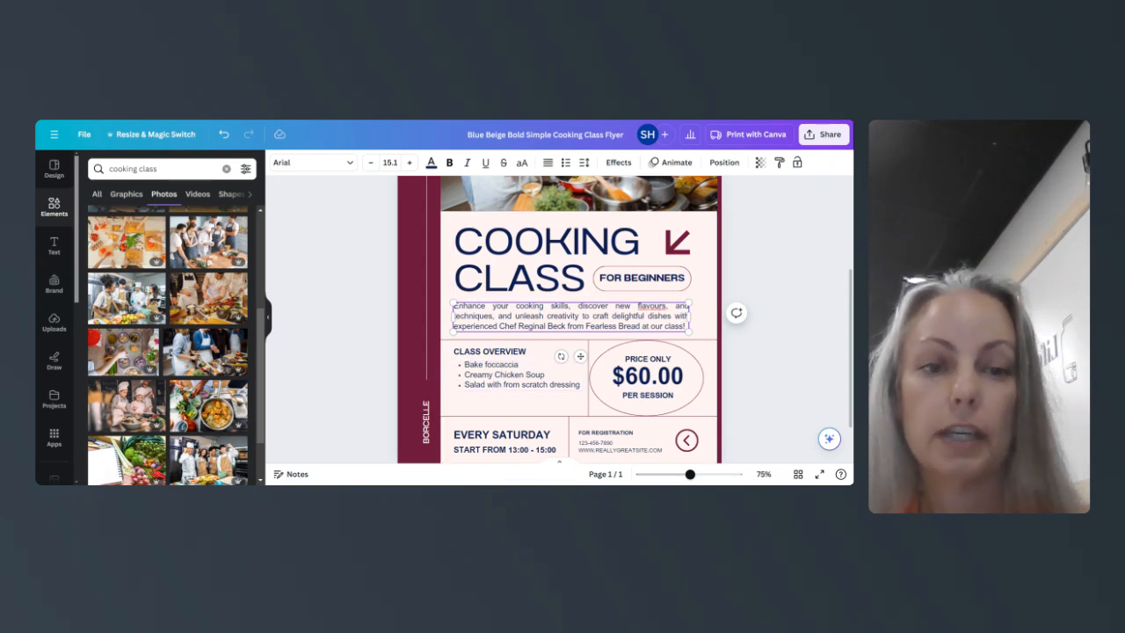
key("BackSpace")
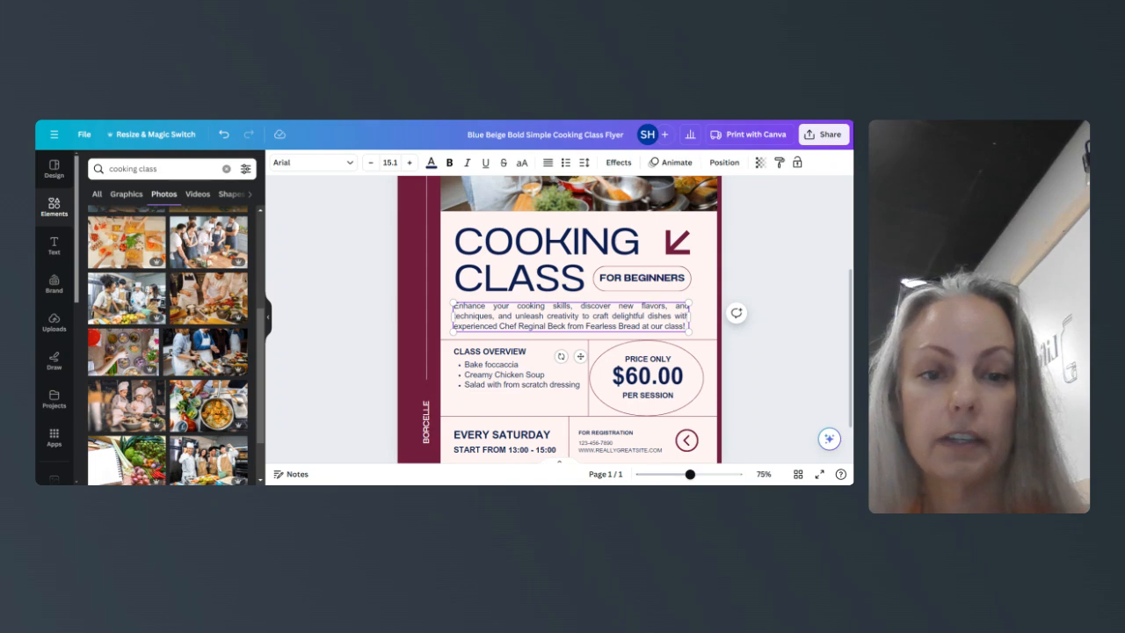
scroll(528, 378, "down", 2)
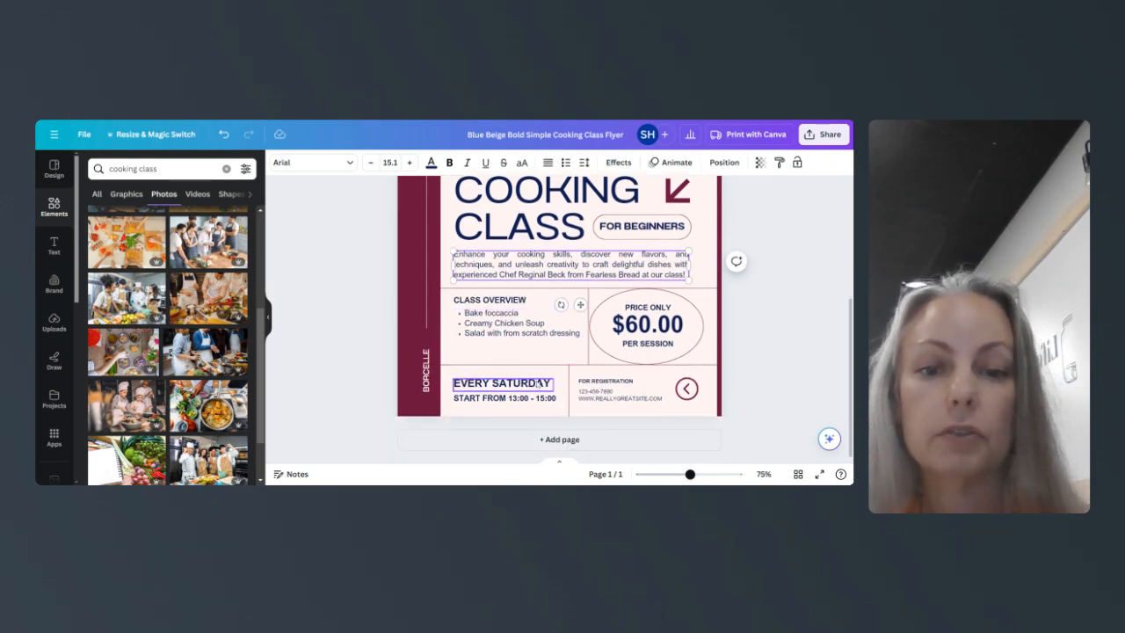
- Change the date text from 'EVERY SATURDAY' to 'SATURDAY 9/14'
double_click(535, 386)
left_click(492, 383)
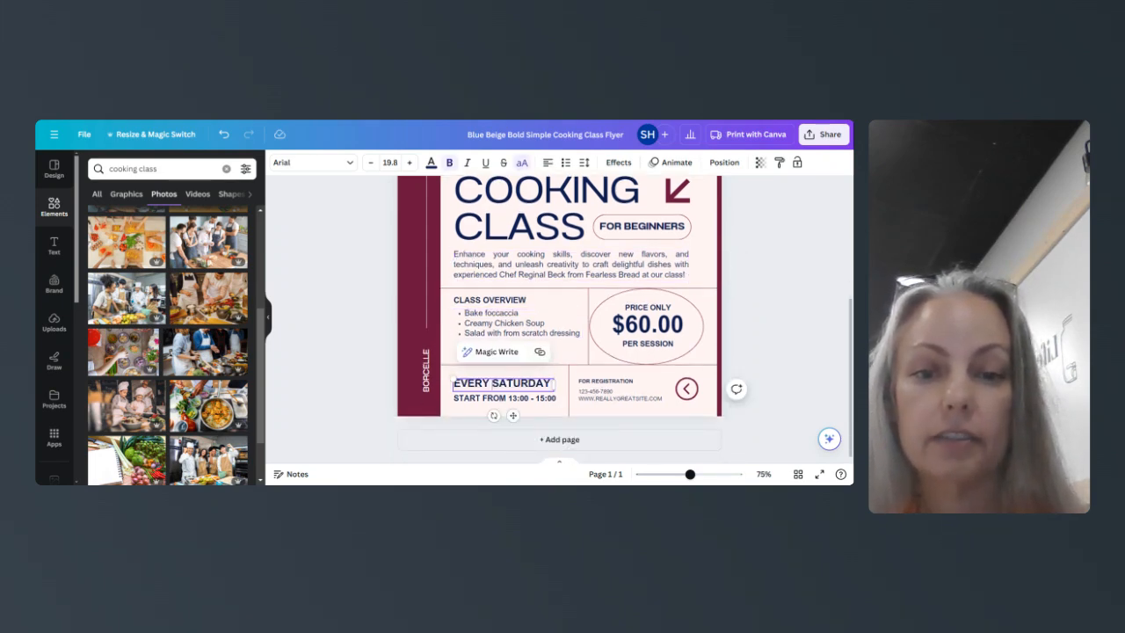
key("BackSpace")
key("BackSpace")
key("BackSpace")
key("BackSpace")
key("BackSpace")
key("BackSpace")
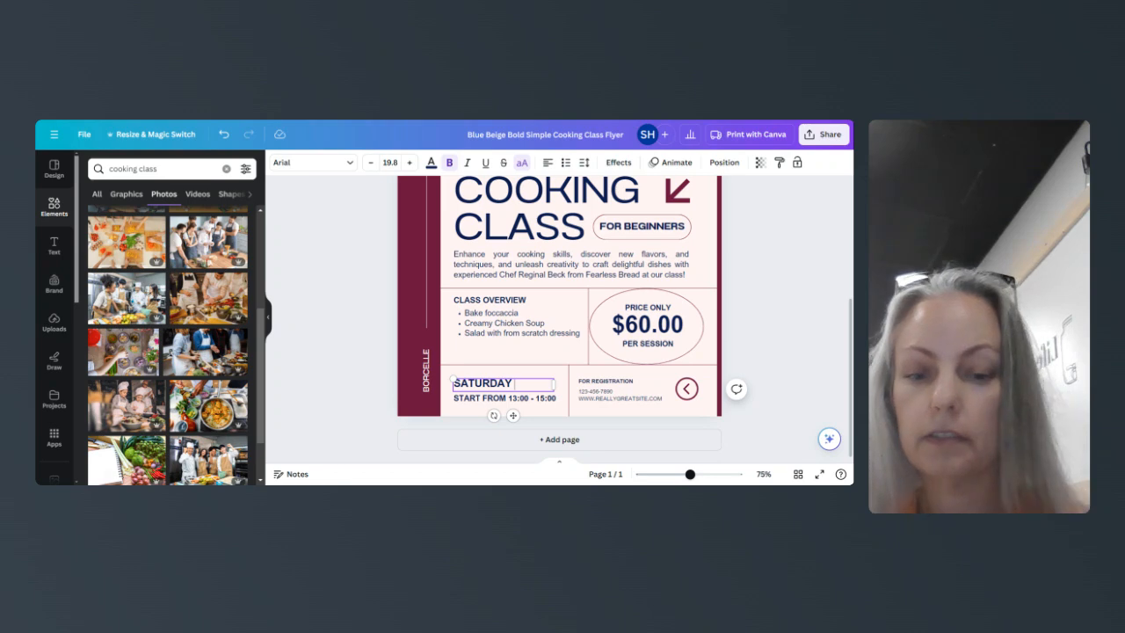
type("9/")
type("14")
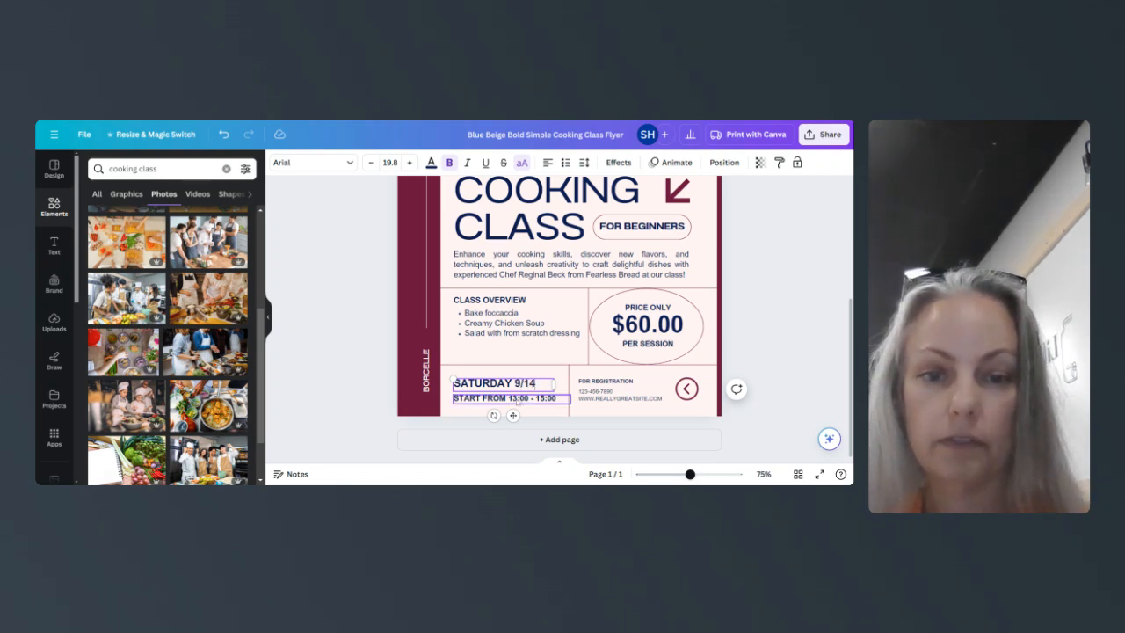
- Replace the START FROM time with '11AM'
double_click(517, 397)
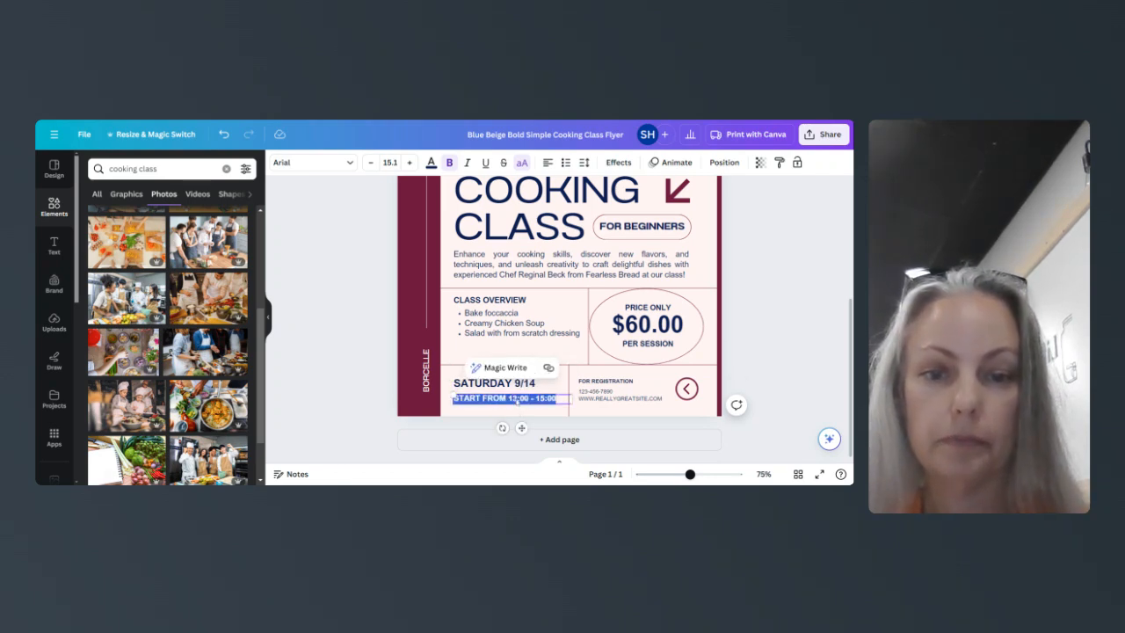
type("11AM")
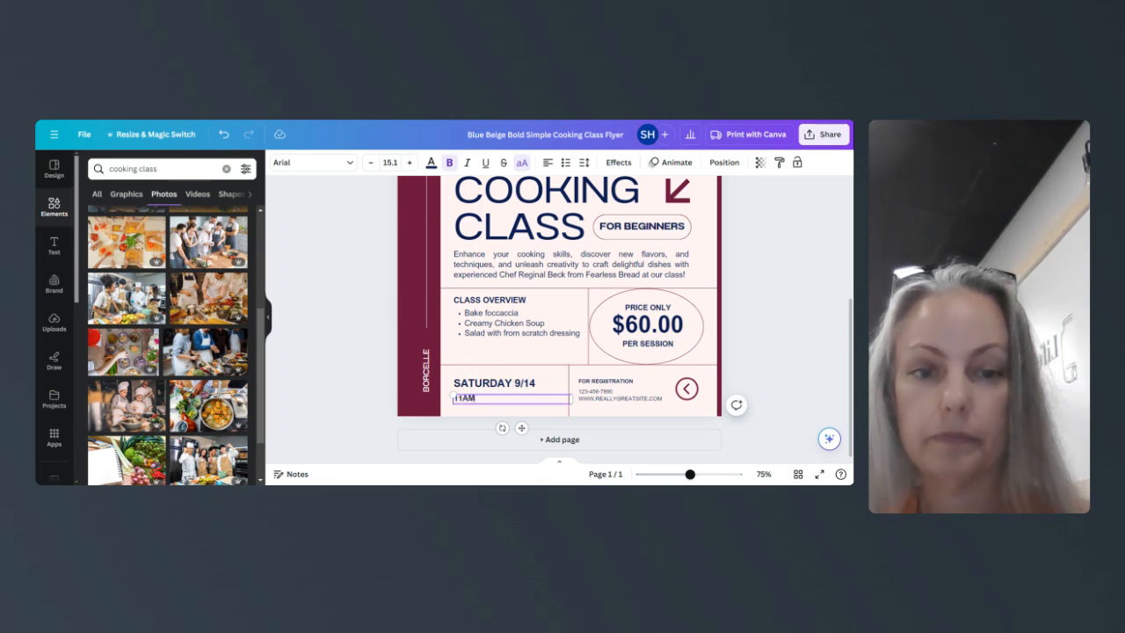
left_click(609, 397)
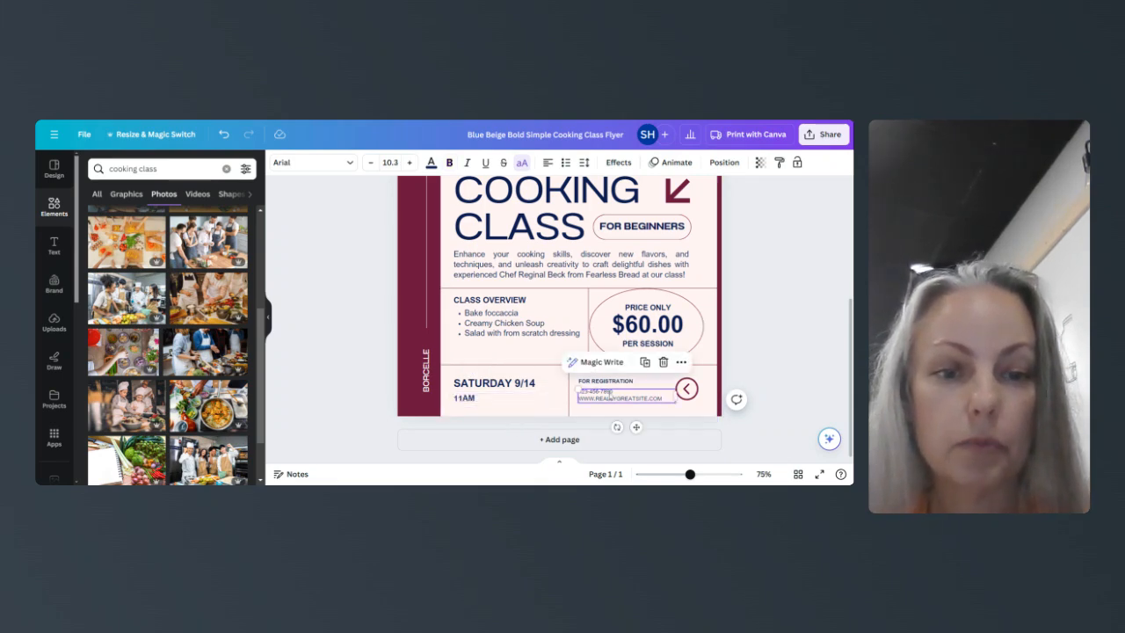